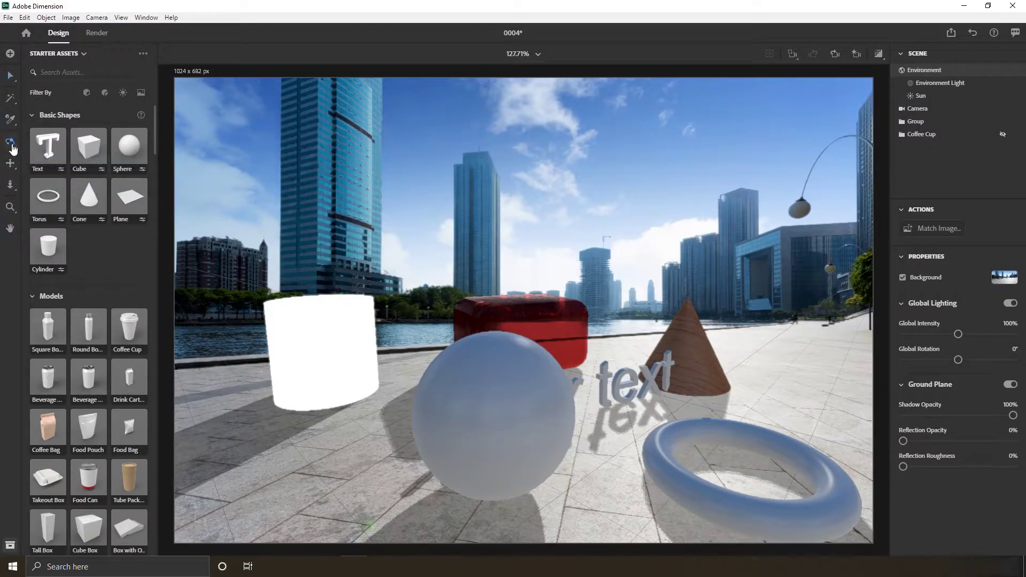
# Step: Orbit the camera slightly and tilt the horizon using the Orbit and Horizon tools
pyautogui.click(13, 149)
pyautogui.moveTo(481, 267); pyautogui.dragTo(493, 276)
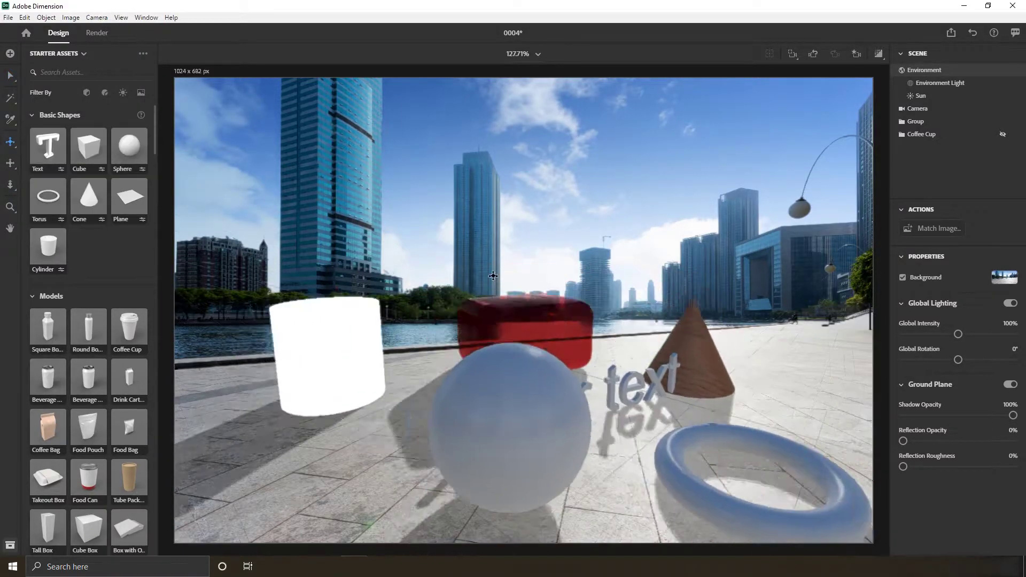
pyautogui.click(10, 142)
pyautogui.moveTo(528, 238); pyautogui.dragTo(475, 198)
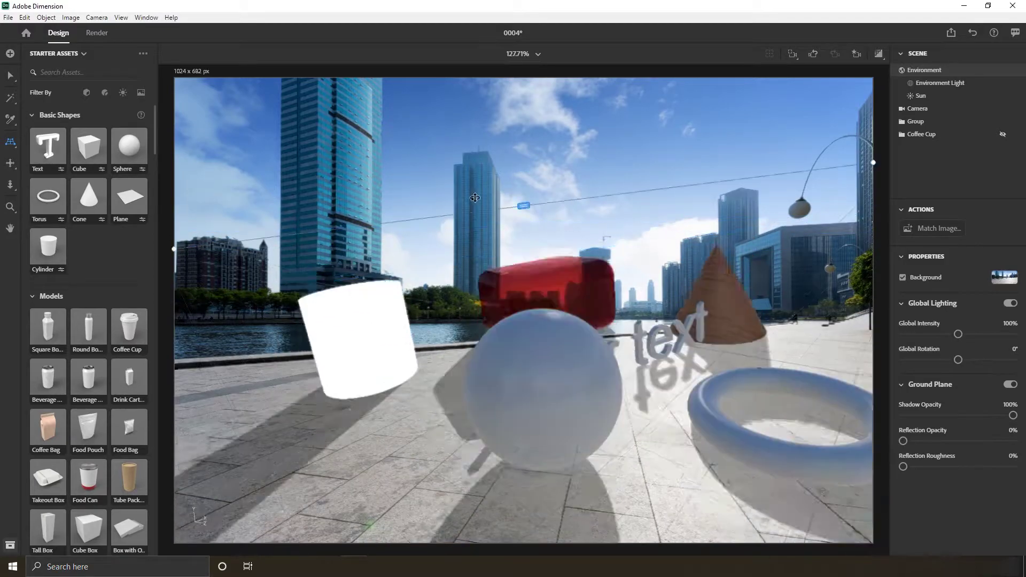
pyautogui.press('1')
pyautogui.click(10, 141)
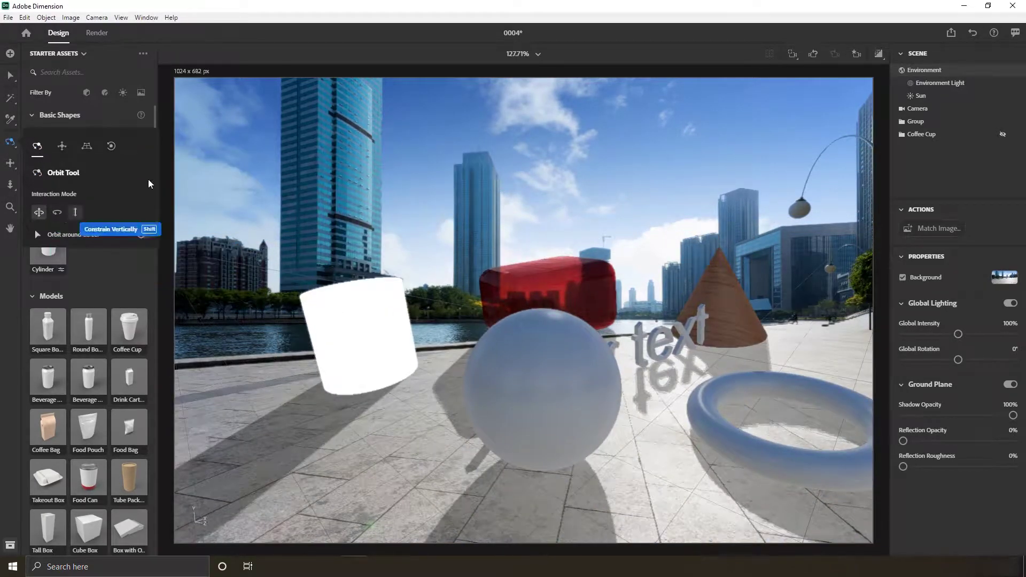
pyautogui.click(814, 53)
# Step: Undo the camera moves and jump back to the home bookmark view
pyautogui.click(813, 53)
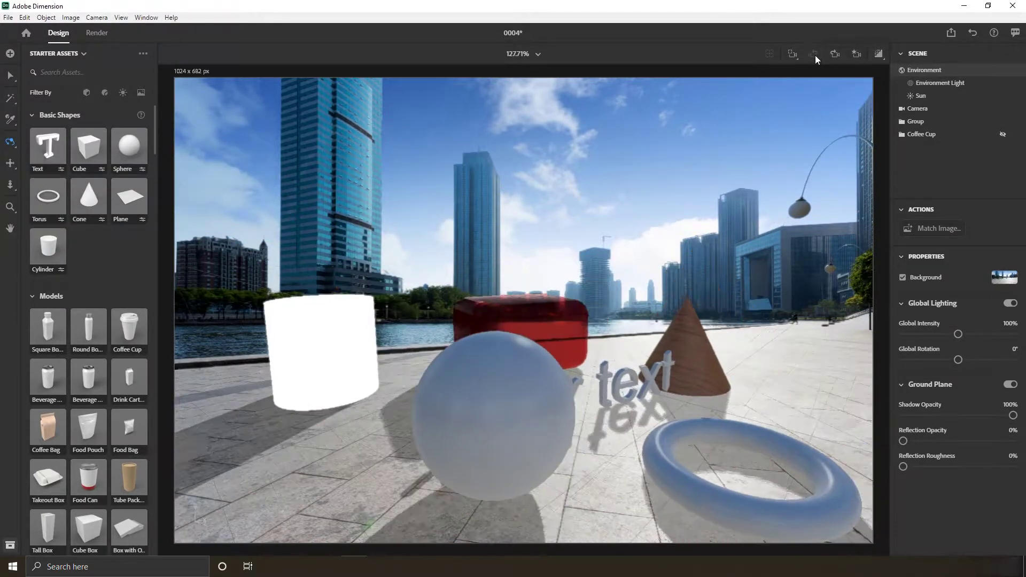
pyautogui.click(97, 17)
pyautogui.click(123, 28)
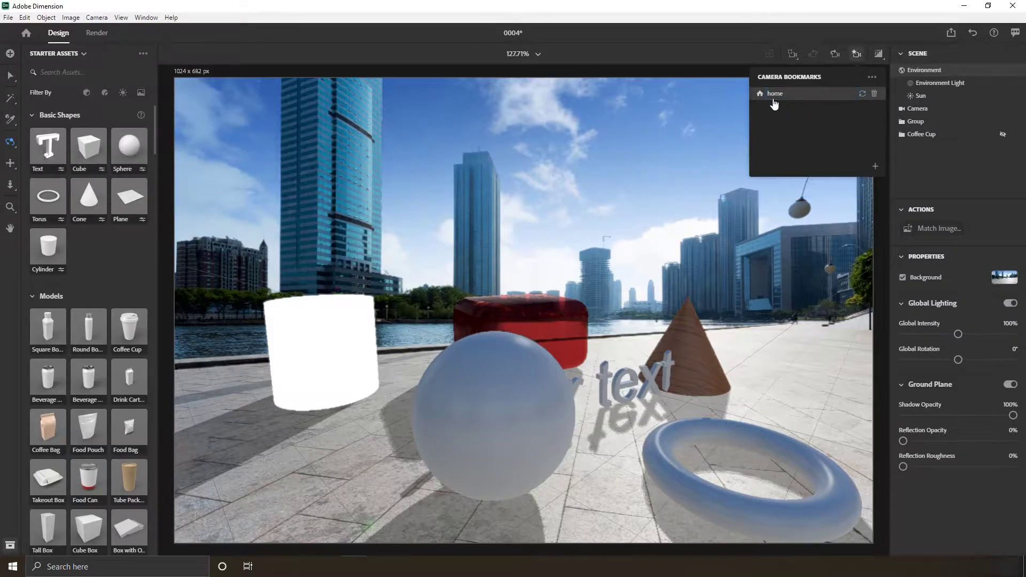
pyautogui.click(773, 99)
pyautogui.click(97, 17)
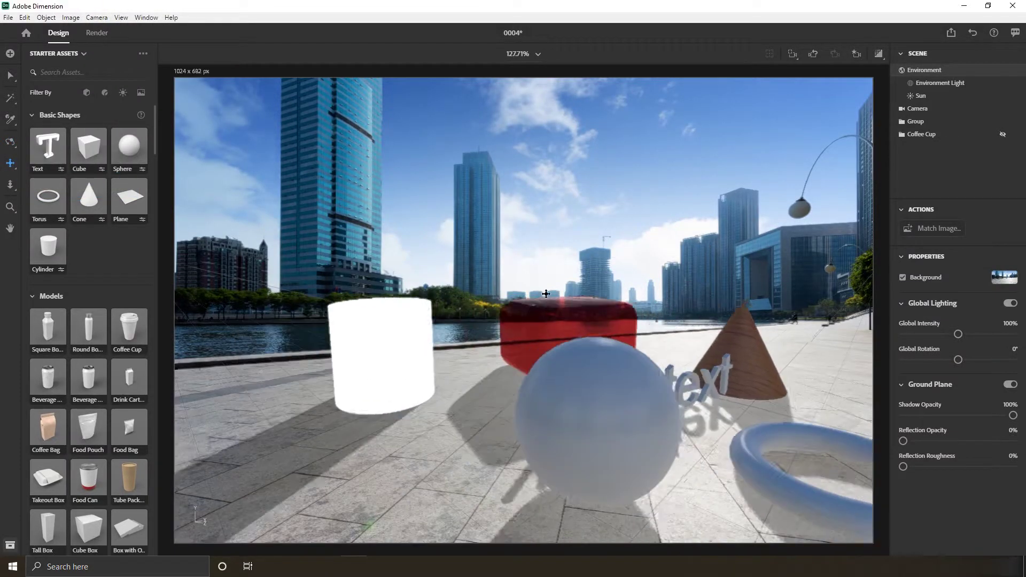
# Step: Dolly the camera in with basic Dolly mode so the red box and sphere look larger
pyautogui.click(10, 186)
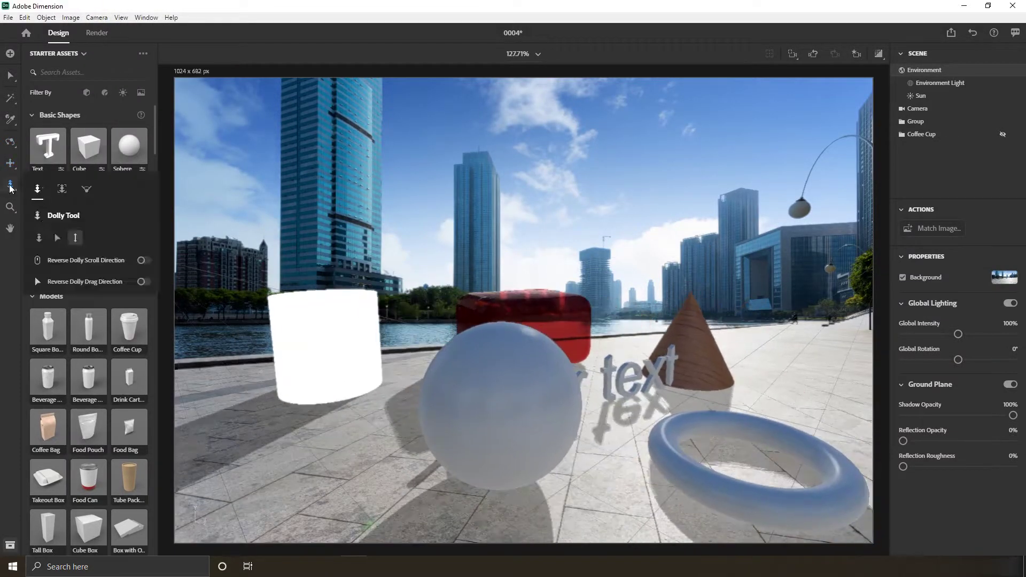
pyautogui.moveTo(519, 311); pyautogui.dragTo(590, 477)
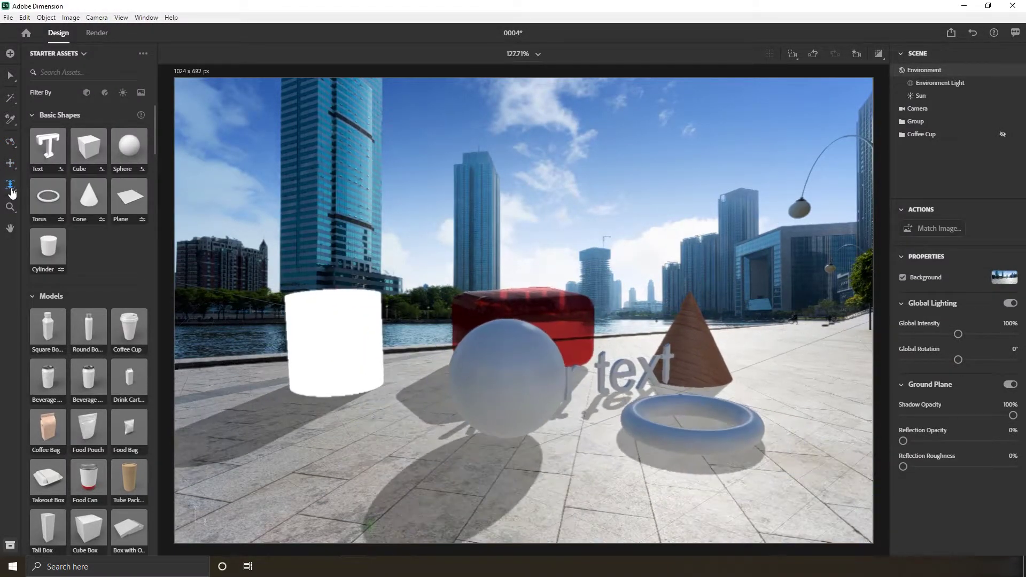
pyautogui.click(10, 185)
pyautogui.click(11, 187)
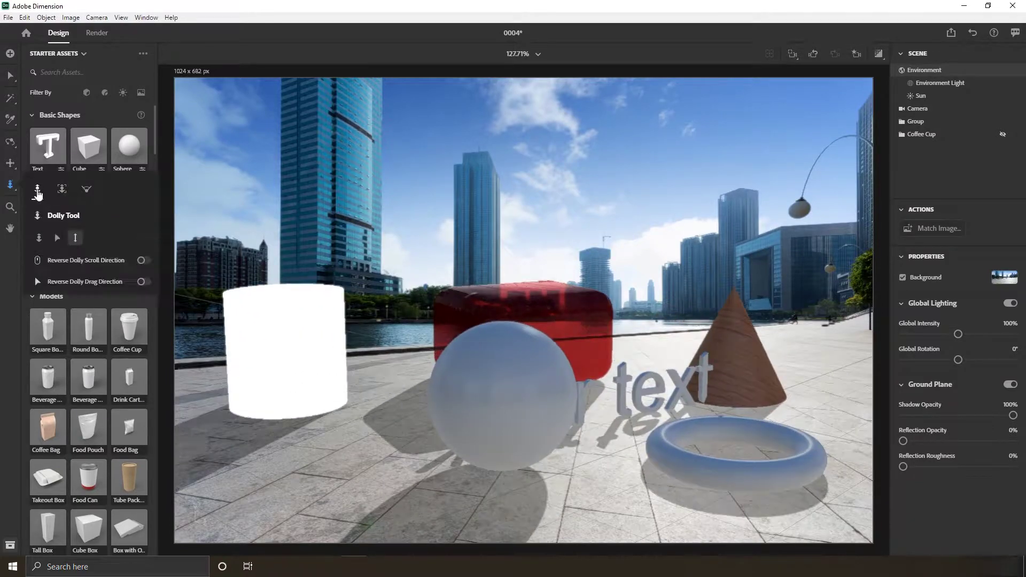
pyautogui.moveTo(506, 390); pyautogui.dragTo(505, 365)
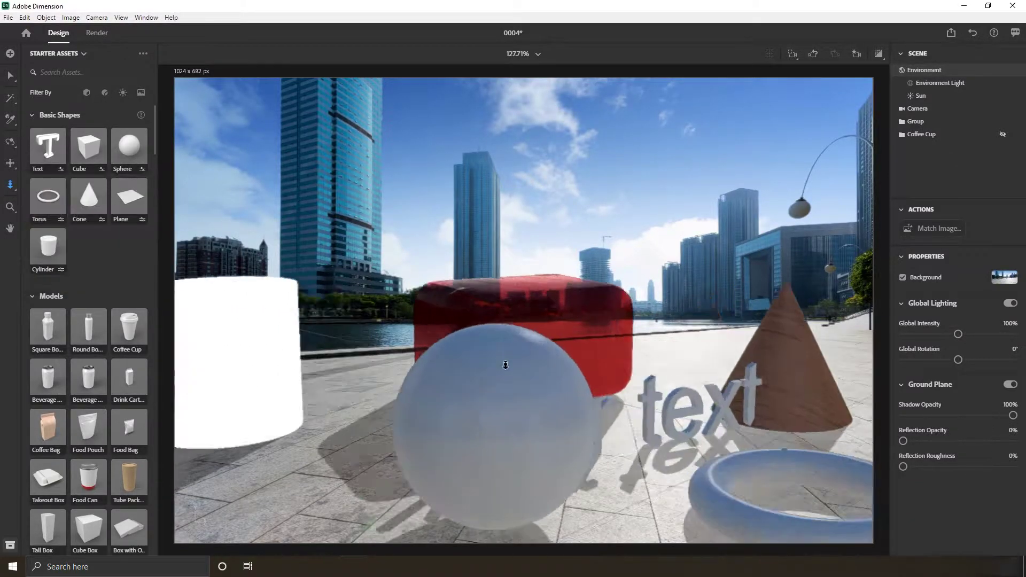
pyautogui.click(10, 207)
# Step: Reset the canvas to 127.71% and open the Camera menu, closing it unchanged
pyautogui.click(223, 165)
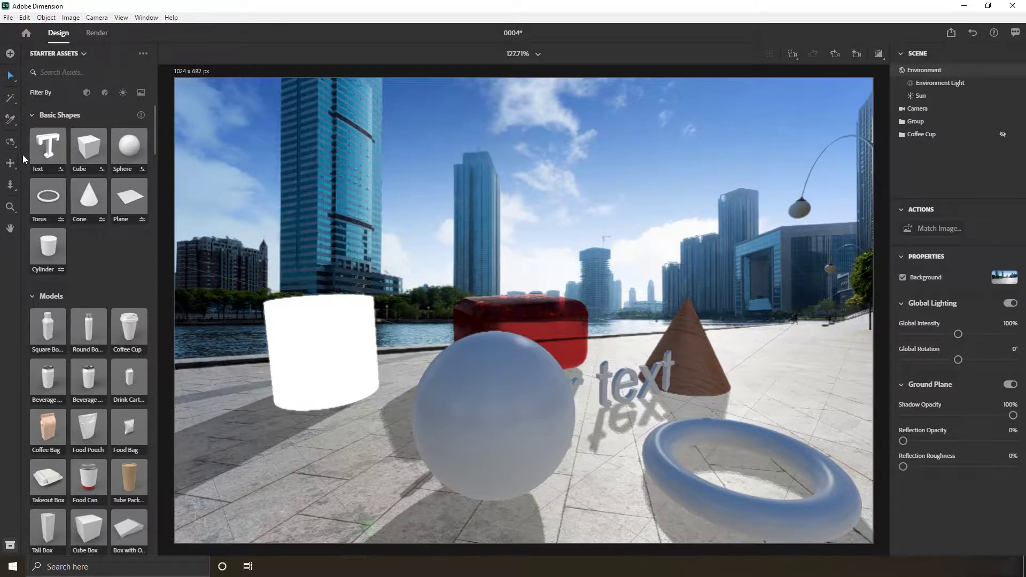
pyautogui.click(97, 17)
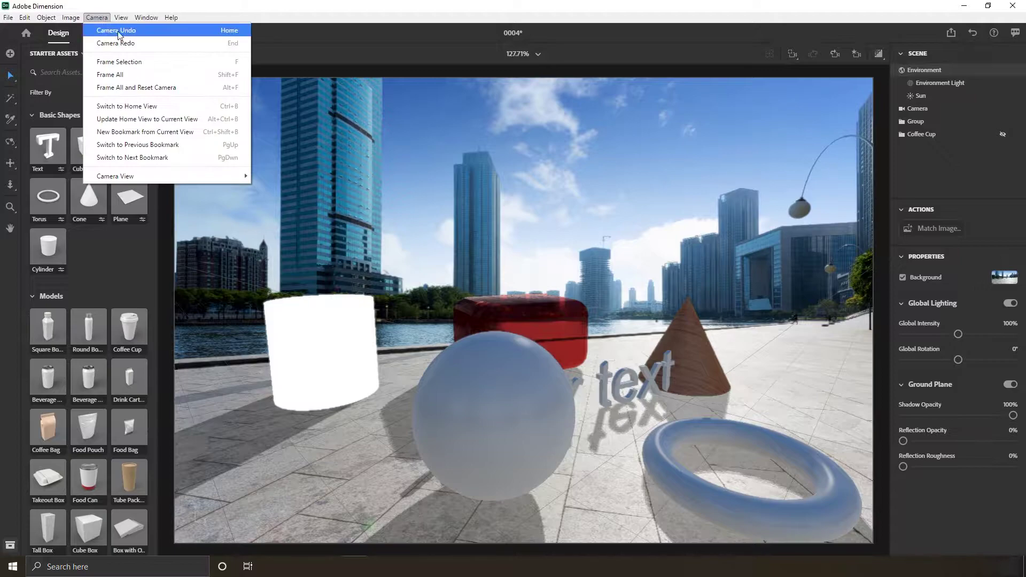
pyautogui.click(406, 30)
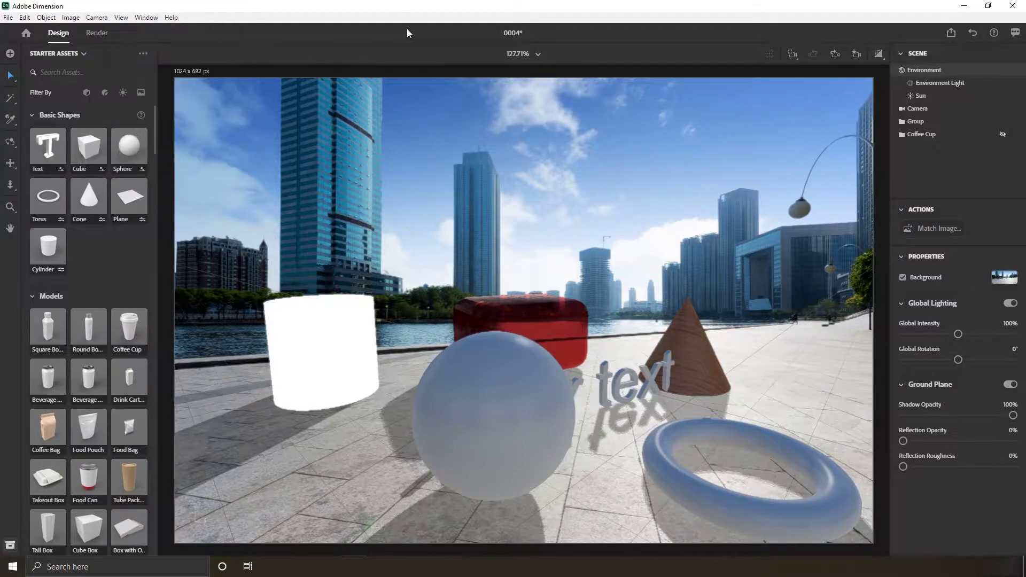
# Step: Swing the camera a little around the primitives with the Orbit tool
pyautogui.click(12, 146)
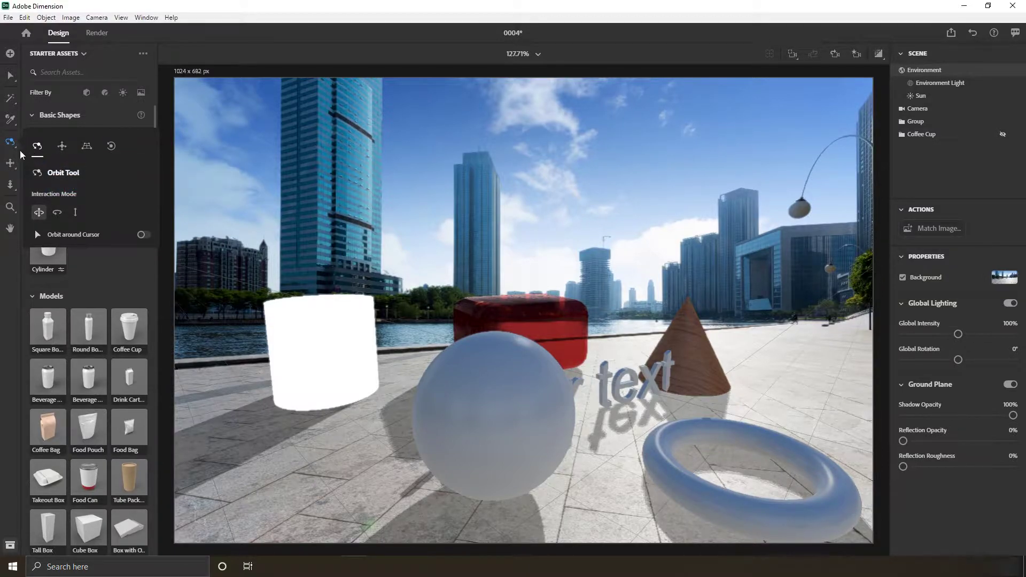
pyautogui.moveTo(322, 198); pyautogui.dragTo(342, 204)
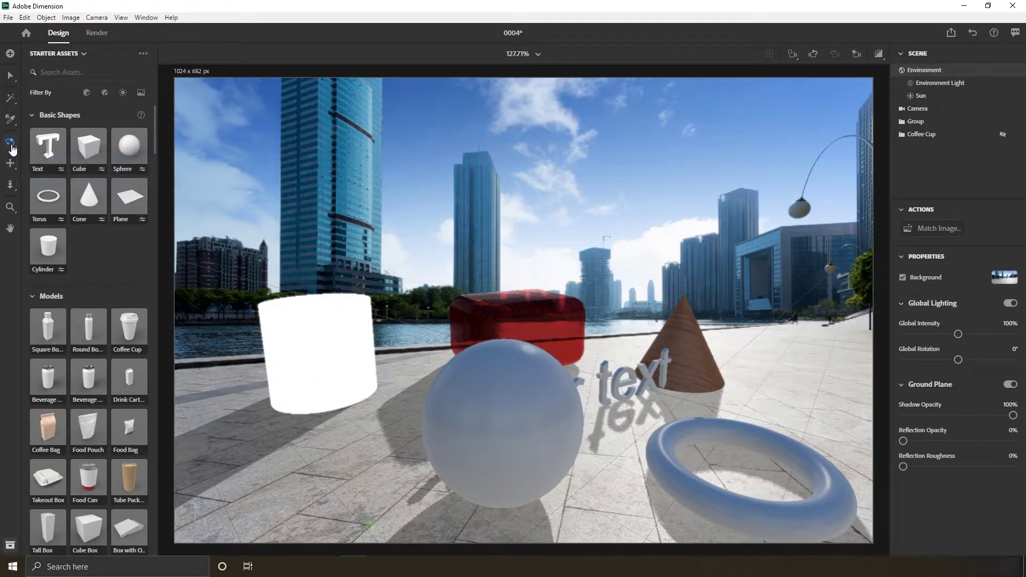
# Step: Pivot the camera with Tripod, raise the horizon's right end, and roll the view sideways
pyautogui.click(62, 146)
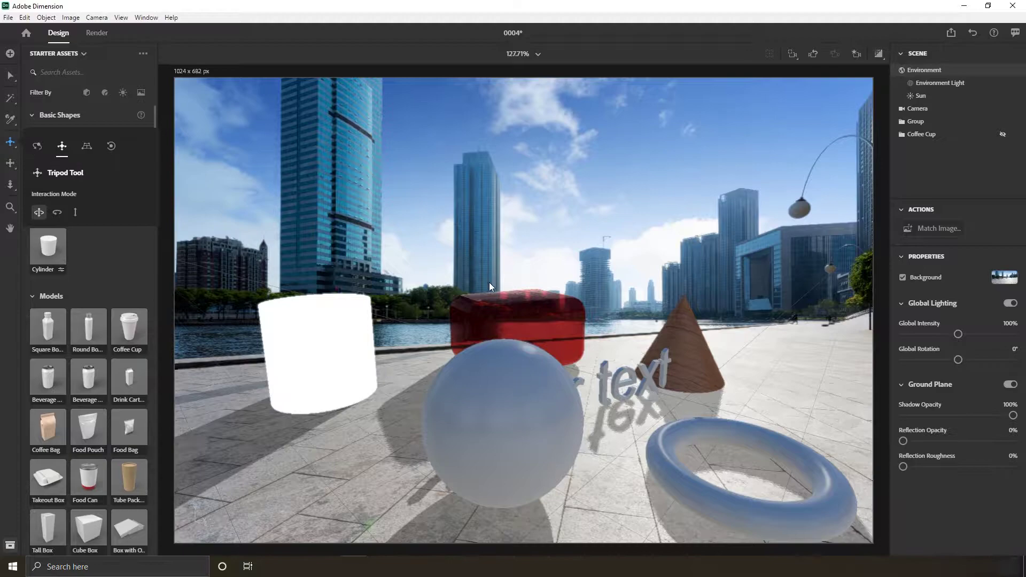
pyautogui.moveTo(490, 283); pyautogui.dragTo(470, 272)
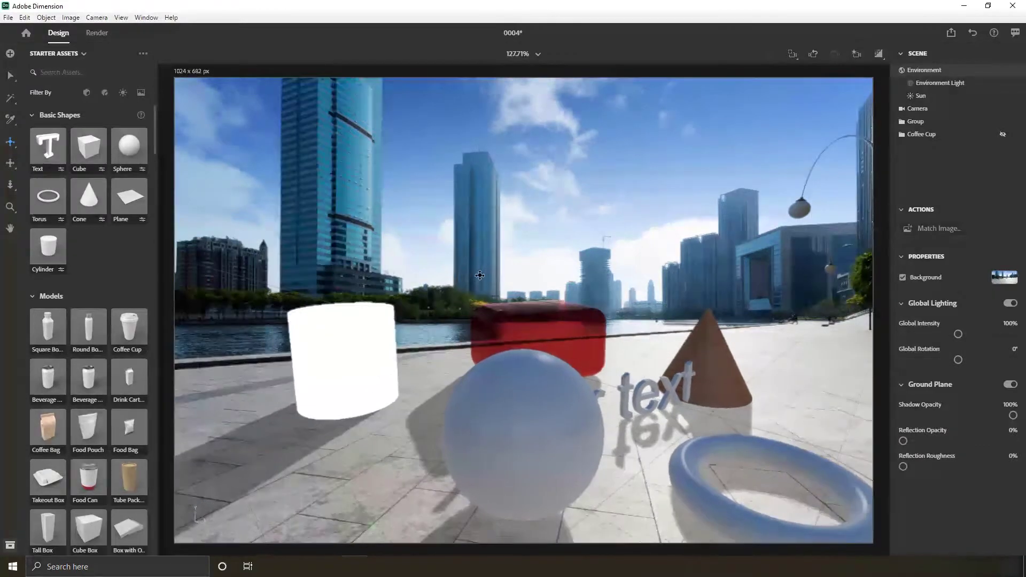
pyautogui.click(13, 145)
pyautogui.click(88, 148)
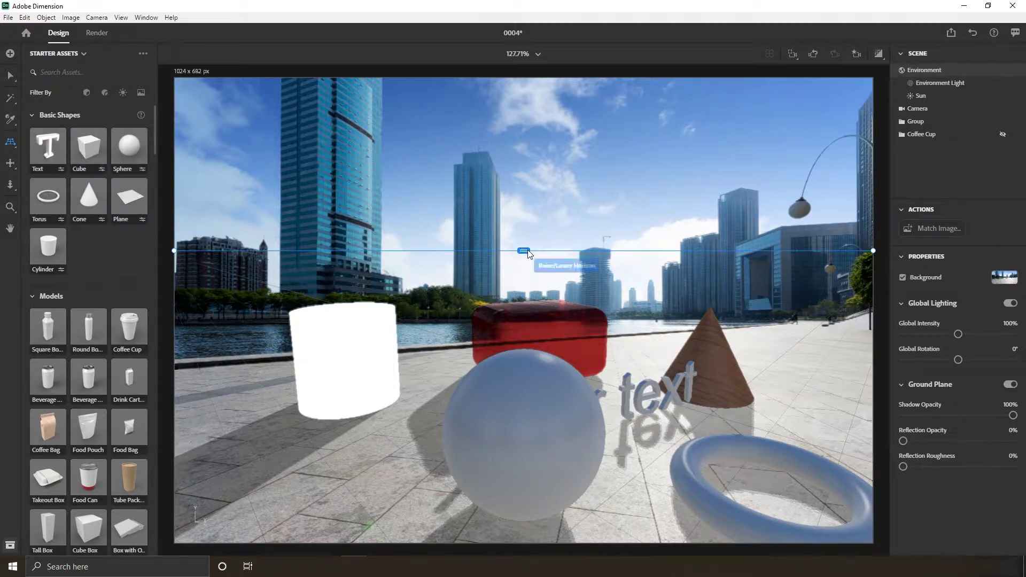
pyautogui.moveTo(873, 249); pyautogui.dragTo(853, 229)
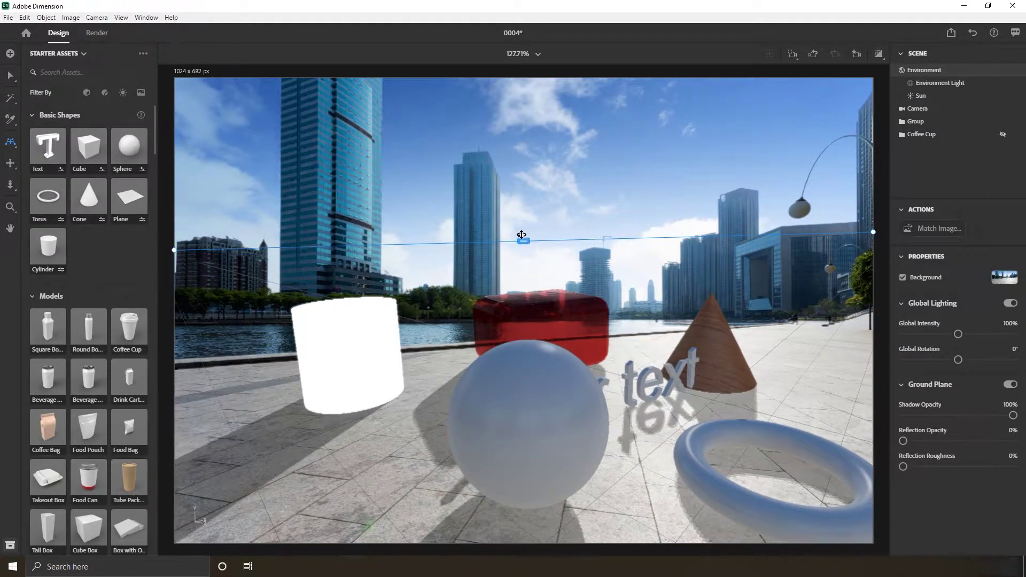
pyautogui.click(10, 142)
pyautogui.moveTo(455, 230)
pyautogui.mouseDown()
pyautogui.moveTo(530, 244)
pyautogui.moveTo(442, 241)
pyautogui.moveTo(506, 247)
pyautogui.moveTo(471, 241)
pyautogui.mouseUp()
# Step: Orbit the camera to a new level angle with the sphere in front
pyautogui.click(10, 142)
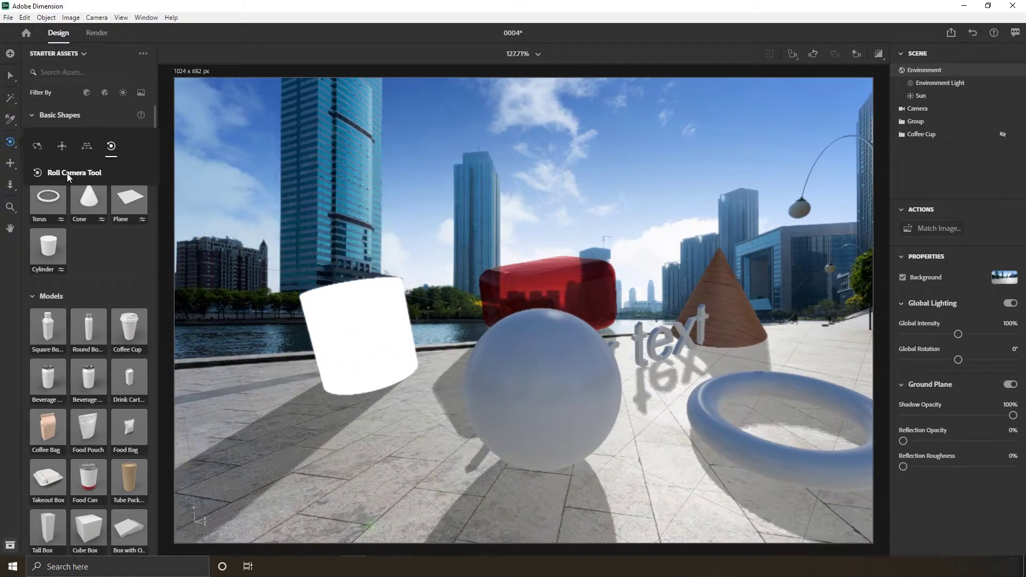
pyautogui.click(37, 149)
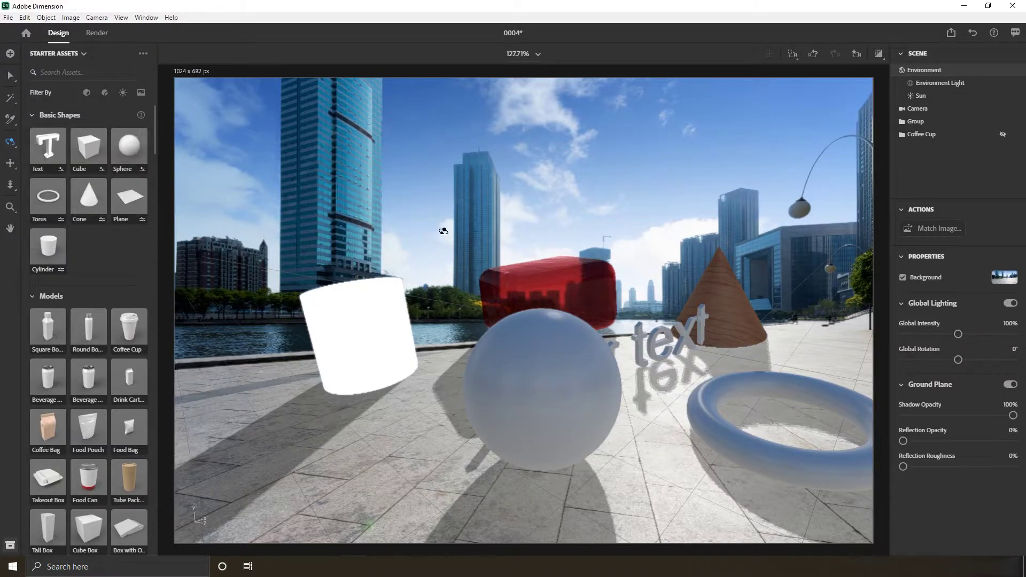
pyautogui.moveTo(452, 227)
pyautogui.mouseDown()
pyautogui.moveTo(465, 228)
pyautogui.moveTo(424, 235)
pyautogui.moveTo(465, 236)
pyautogui.mouseUp()
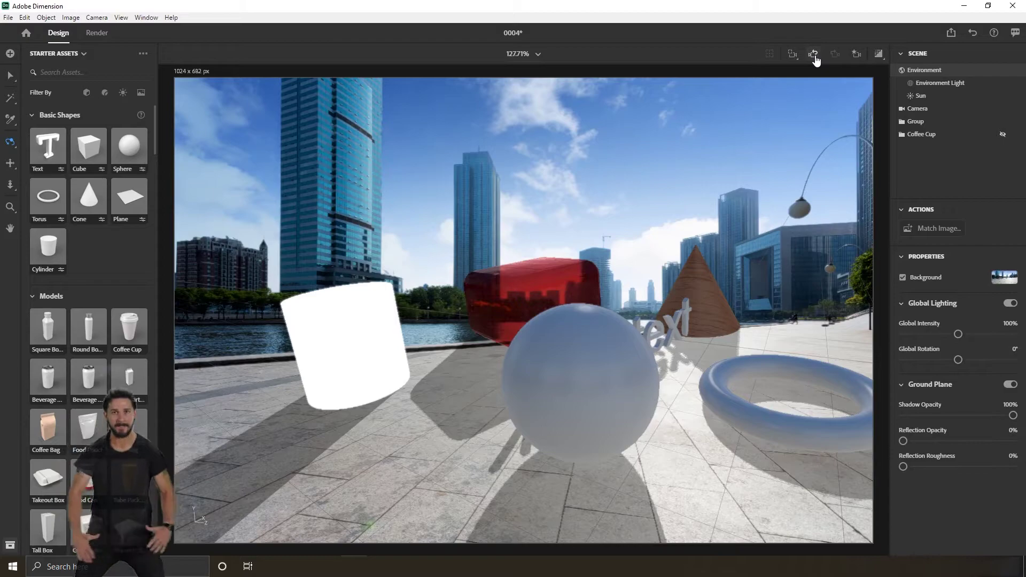
# Step: Undo five camera moves back to the original view, then open and close the Camera menu
pyautogui.click(815, 56)
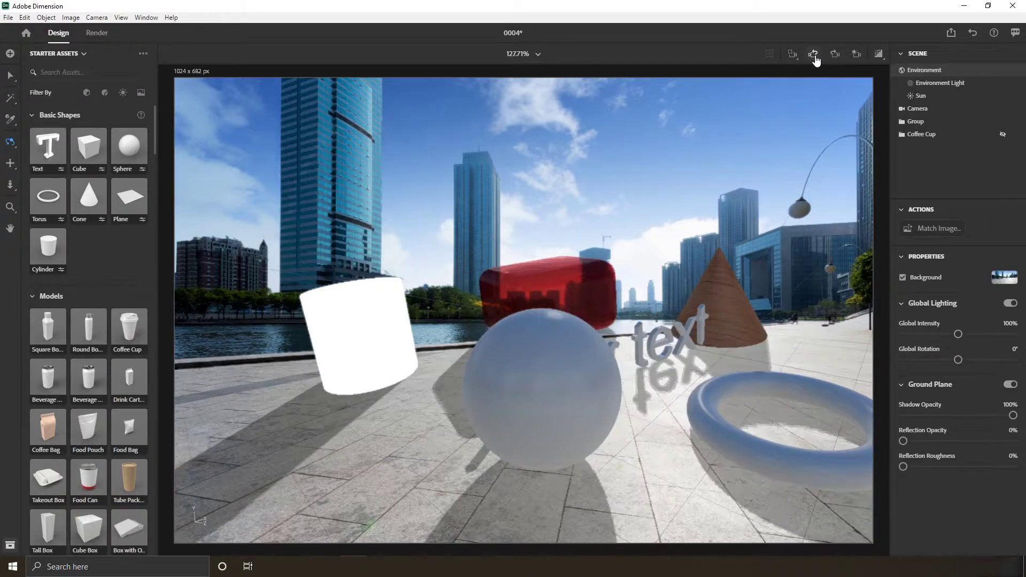
pyautogui.click(815, 56)
pyautogui.click(815, 56)
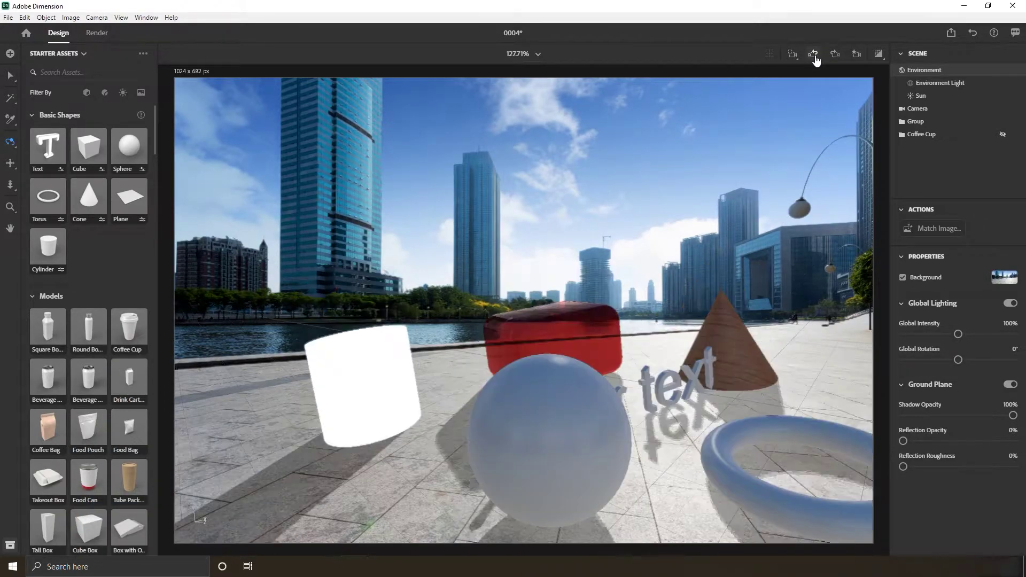
pyautogui.click(815, 56)
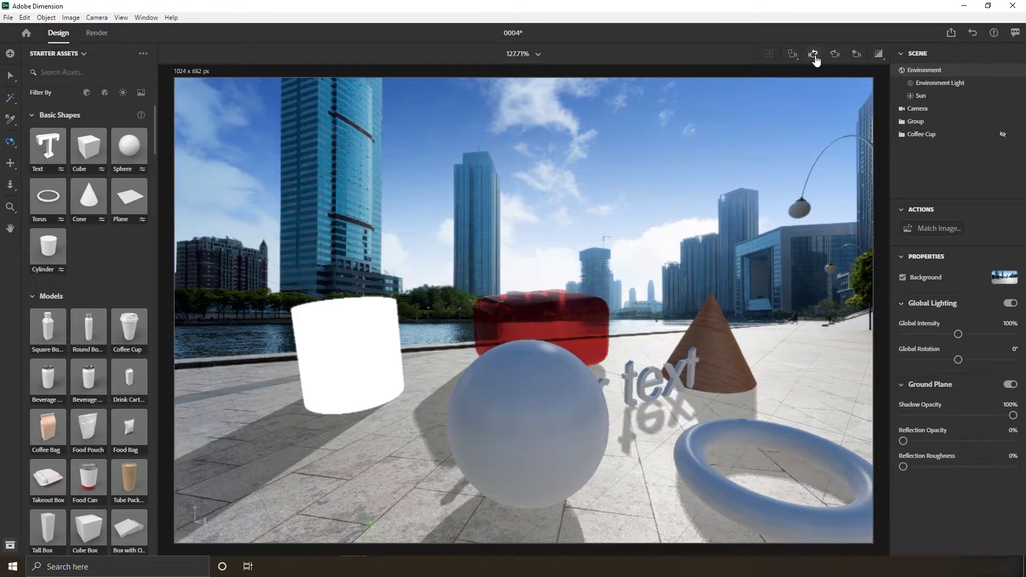
pyautogui.click(814, 54)
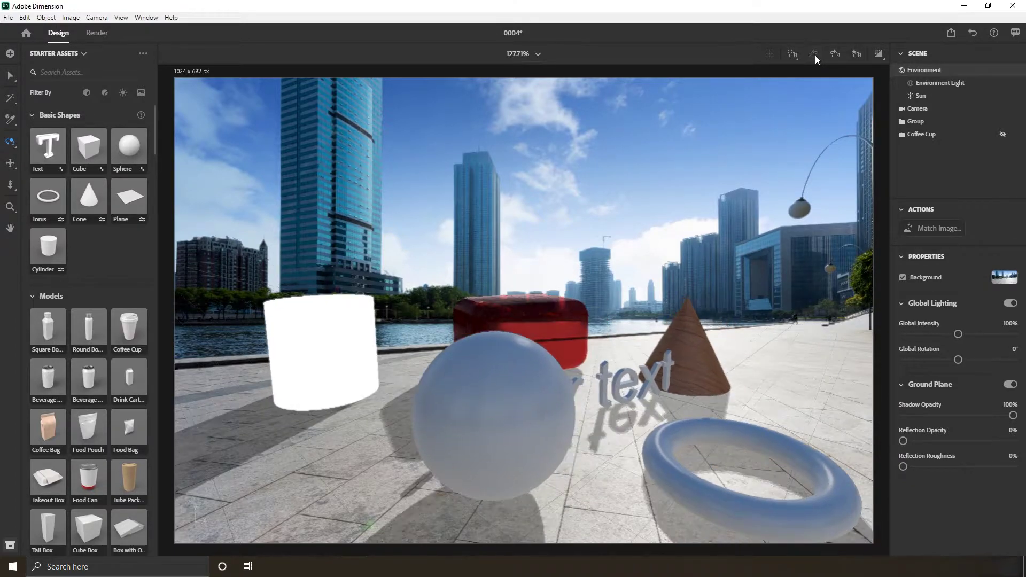
pyautogui.click(93, 18)
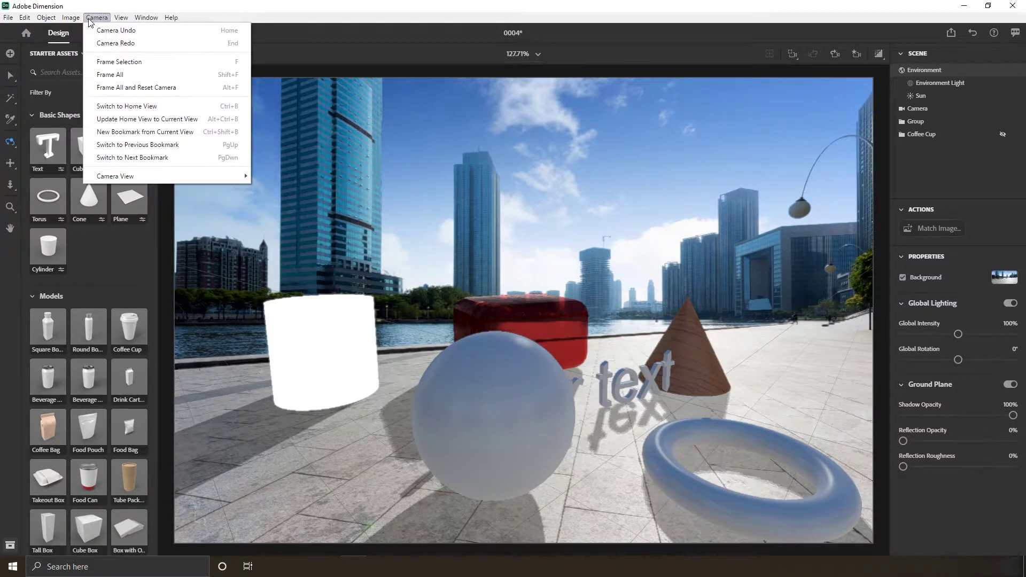
pyautogui.click(116, 44)
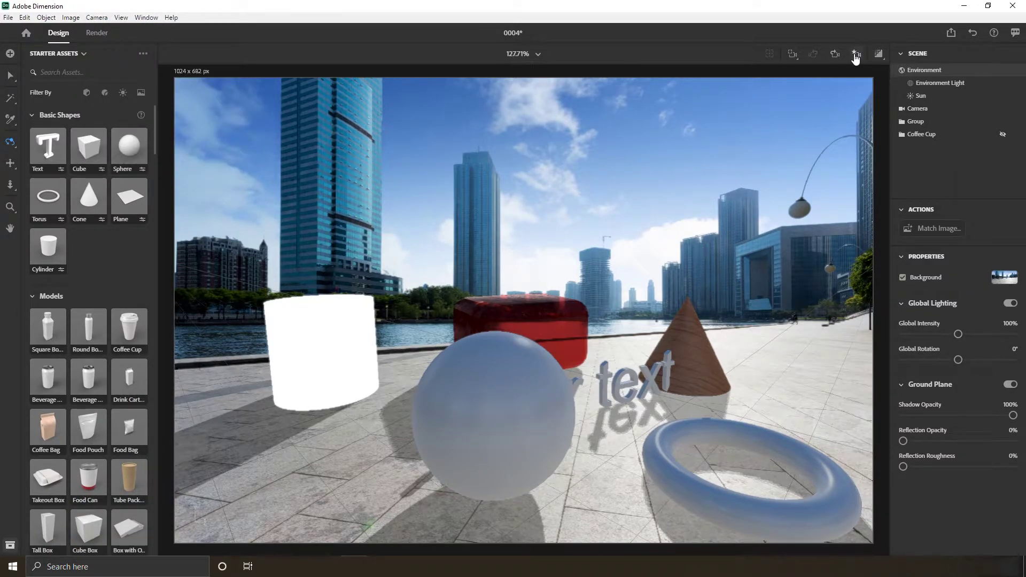
# Step: Bookmark the current view as 'home', then orbit the camera to an upside-down view
pyautogui.click(855, 58)
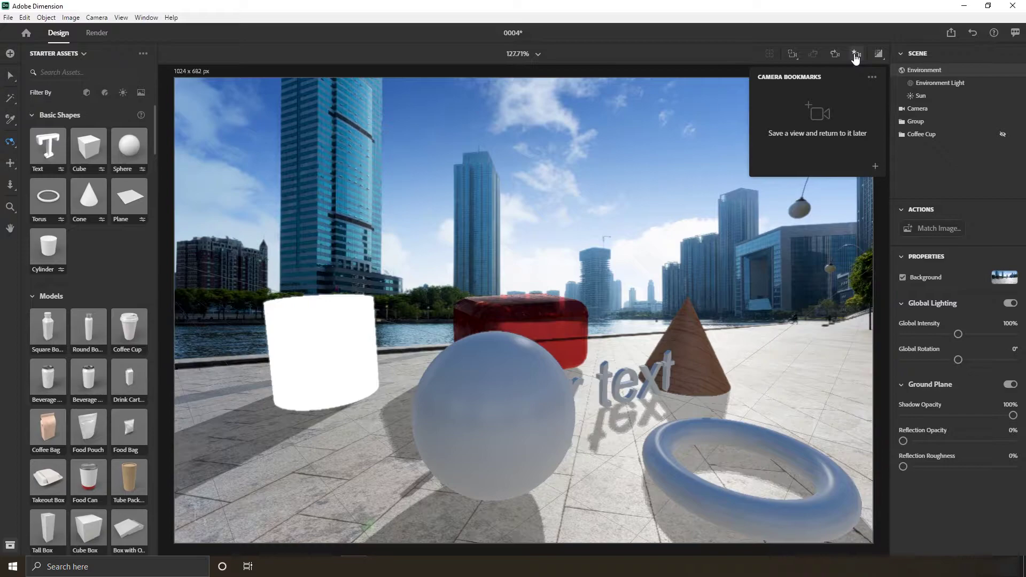
pyautogui.click(875, 166)
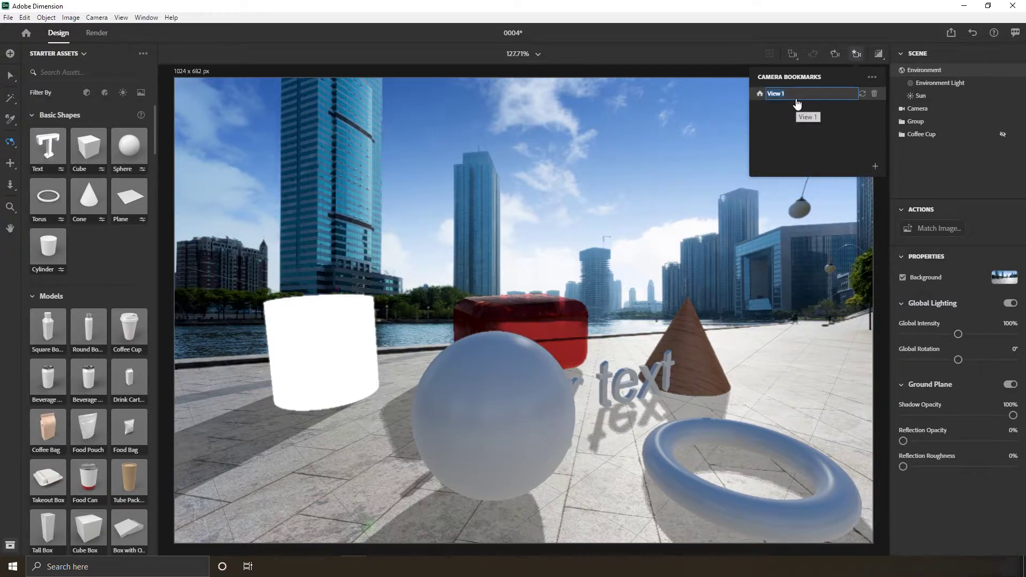
pyautogui.write('home')
pyautogui.press('Return')
pyautogui.click(693, 33)
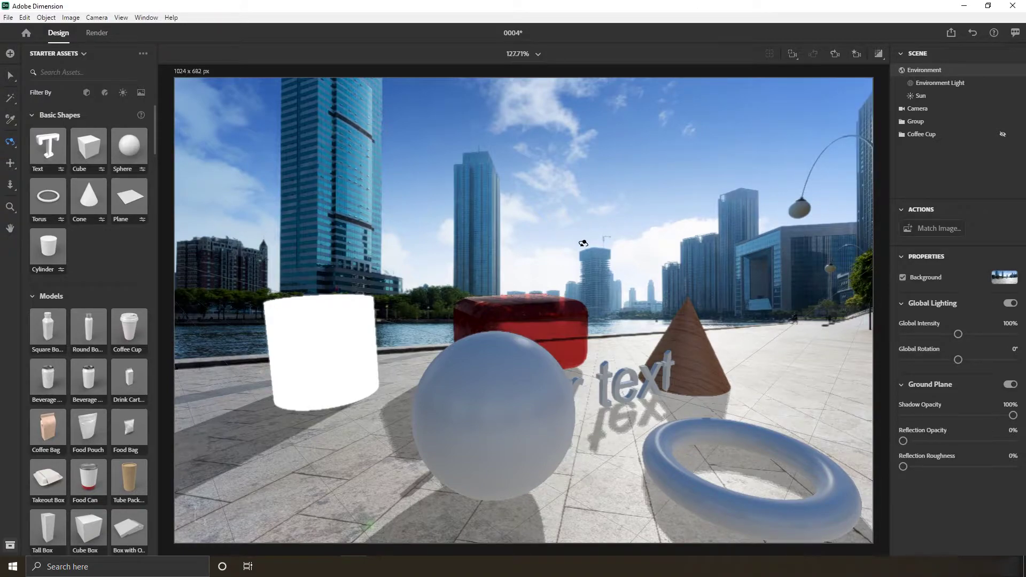
pyautogui.moveTo(583, 243); pyautogui.dragTo(662, 374)
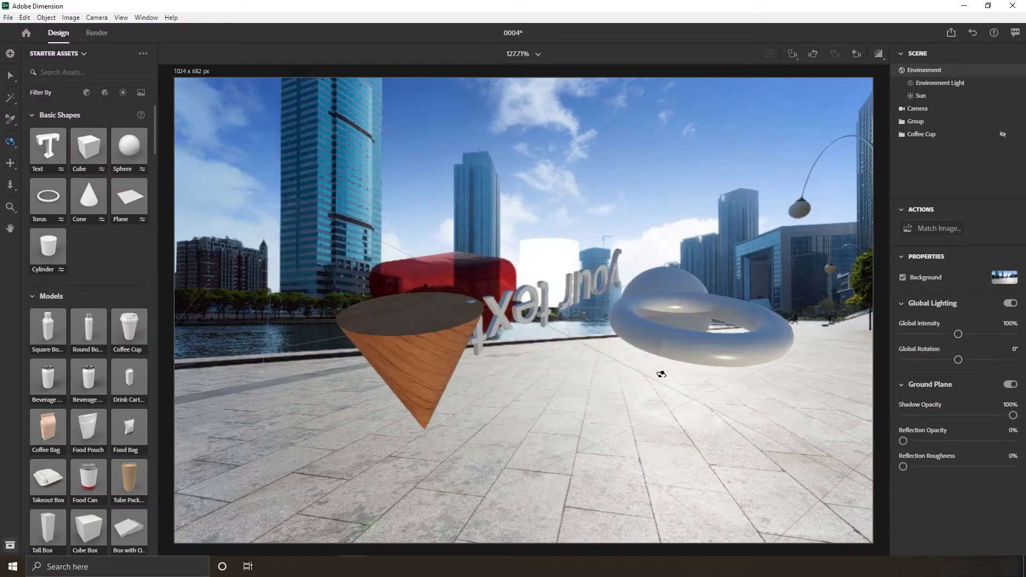
# Step: Restore the saved 'home' camera bookmark view of the plaza
pyautogui.click(857, 55)
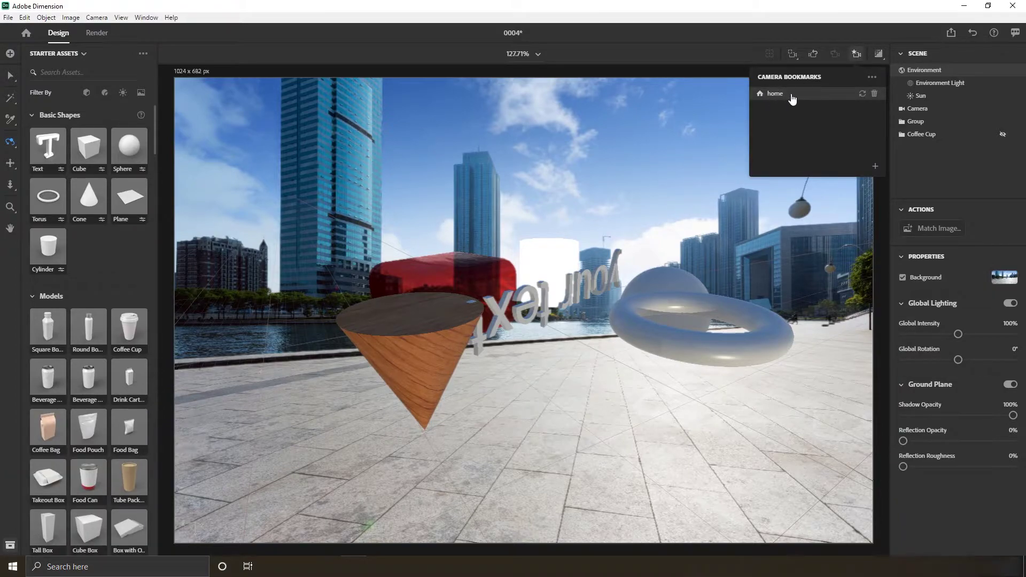
pyautogui.click(776, 94)
pyautogui.click(97, 17)
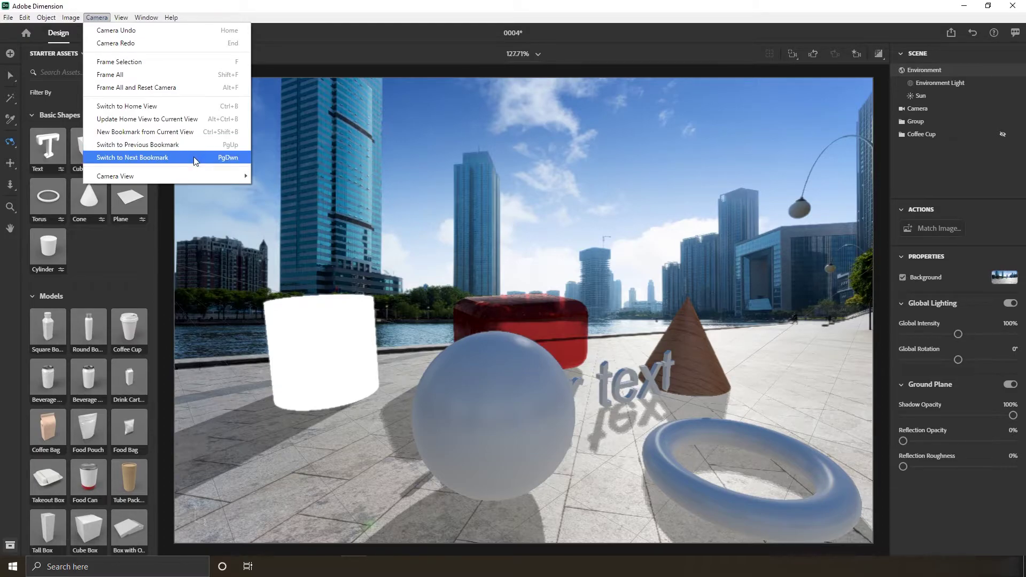
# Step: Preview the Top and Front camera views, then pan the camera slightly sideways
pyautogui.moveTo(193, 172)
pyautogui.click(268, 176)
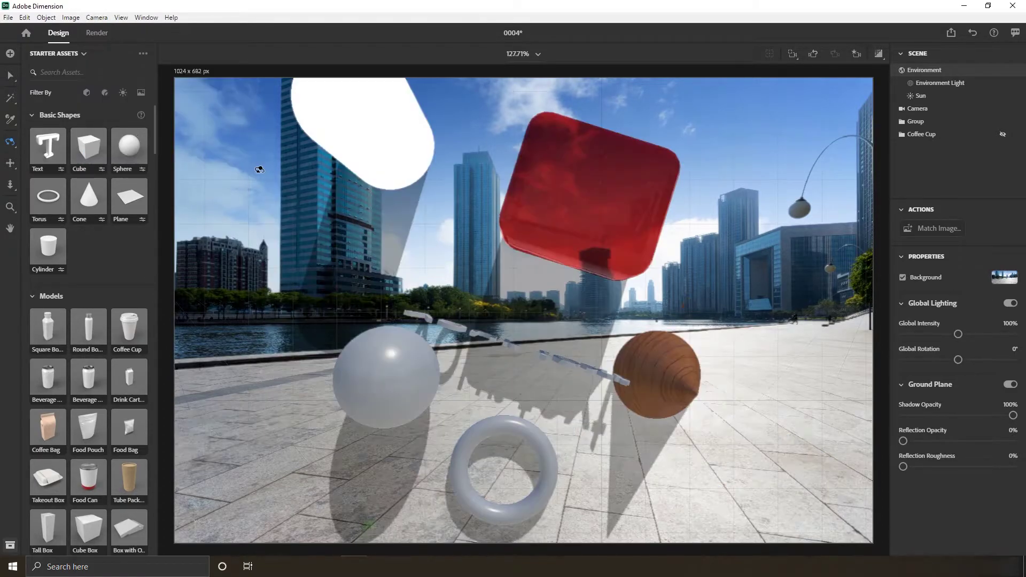
pyautogui.click(121, 18)
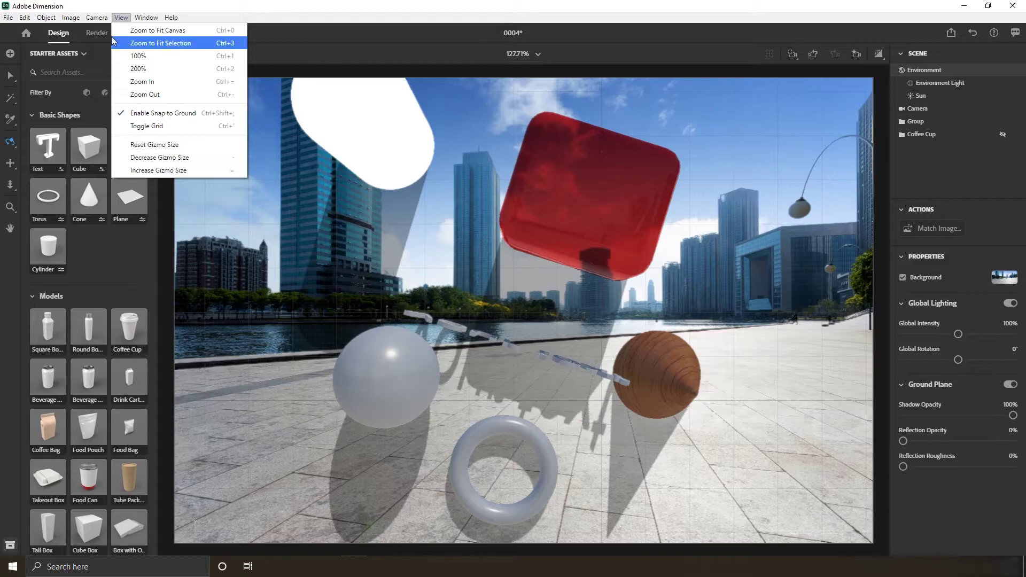
pyautogui.click(97, 17)
pyautogui.moveTo(141, 174)
pyautogui.click(267, 184)
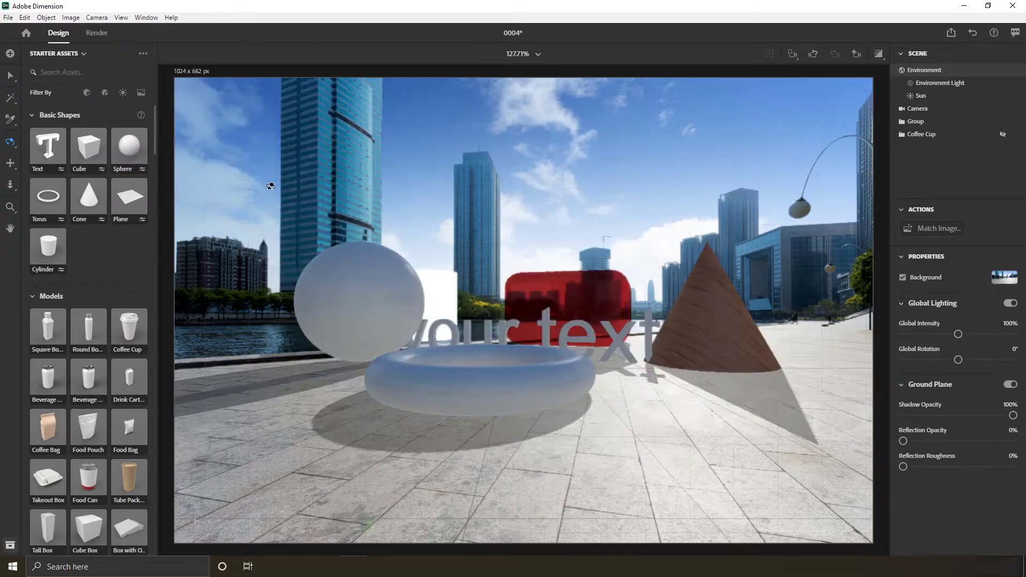
pyautogui.click(11, 163)
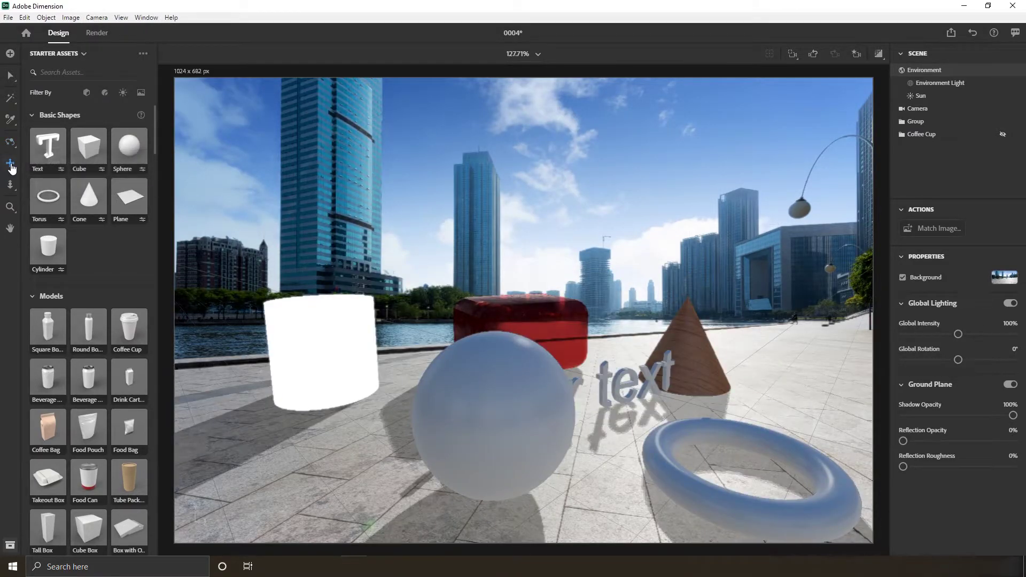
pyautogui.moveTo(423, 288)
pyautogui.mouseDown()
pyautogui.moveTo(554, 293)
pyautogui.moveTo(354, 291)
pyautogui.moveTo(537, 294)
pyautogui.moveTo(429, 278)
pyautogui.mouseUp()
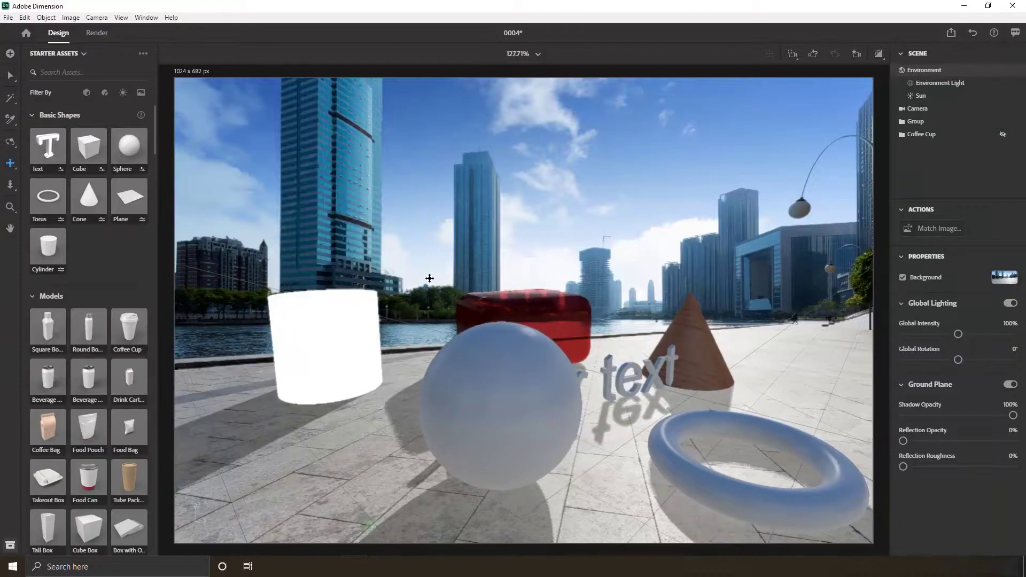
# Step: Dolly the camera backward, then move it in and out with Dolly Zoom
pyautogui.click(10, 187)
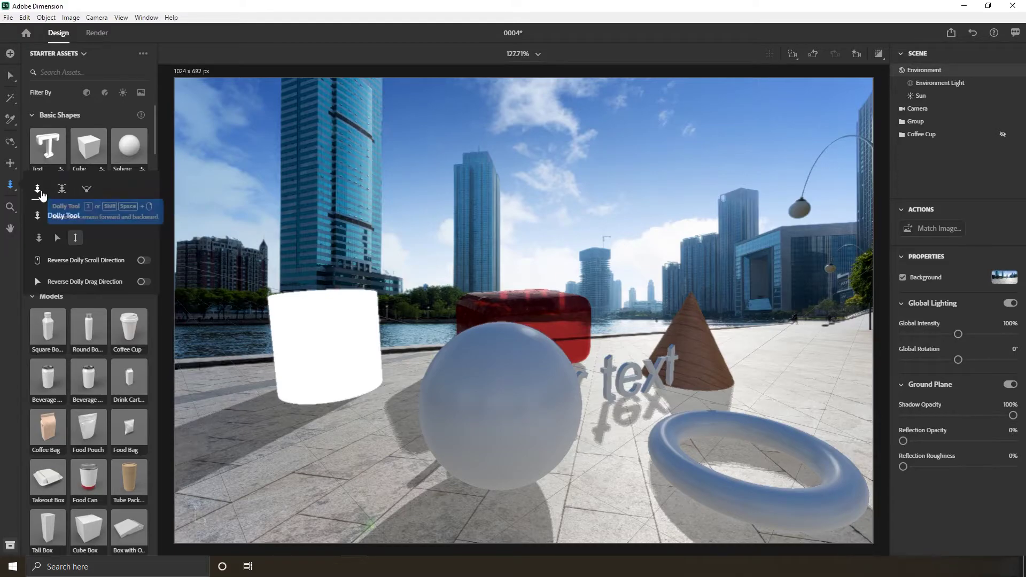
pyautogui.moveTo(597, 267); pyautogui.dragTo(603, 245)
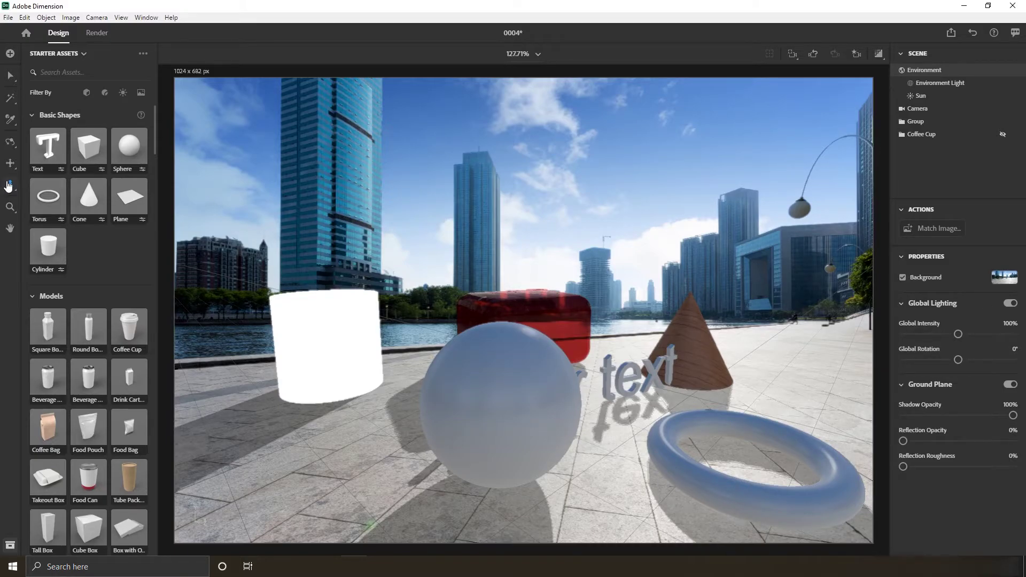
pyautogui.moveTo(9, 186)
pyautogui.click(69, 199)
pyautogui.moveTo(524, 329); pyautogui.dragTo(560, 367)
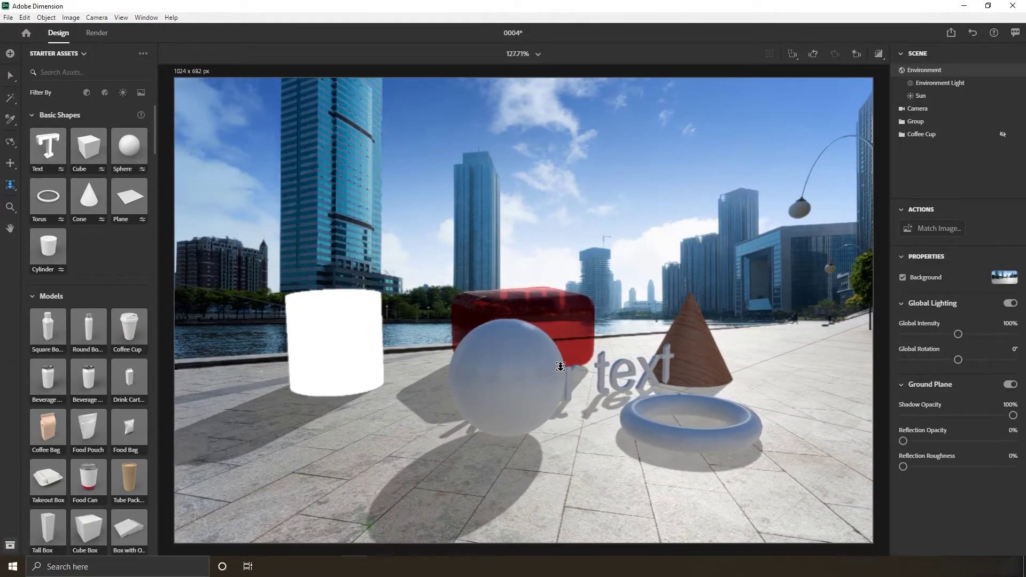
# Step: Narrow the camera's field of view so the primitives fill more of the frame
pyautogui.moveTo(11, 185)
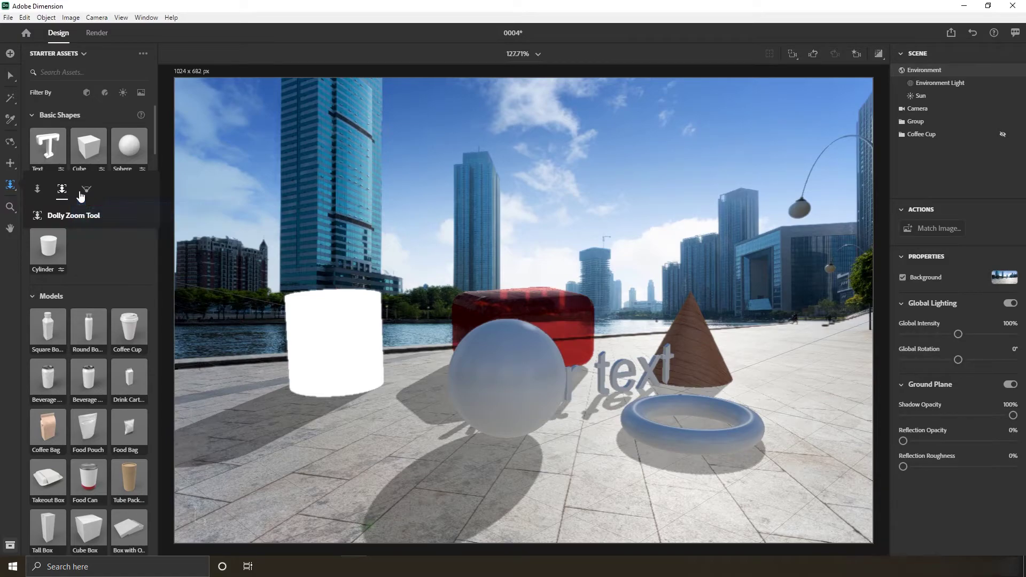
pyautogui.click(84, 192)
pyautogui.moveTo(546, 342); pyautogui.dragTo(557, 318)
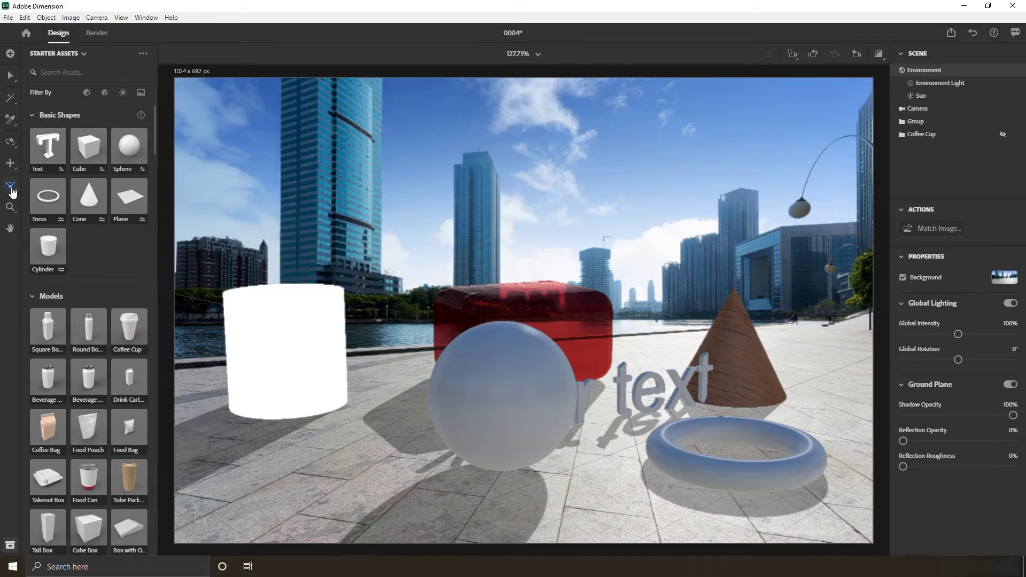
# Step: Dolly the camera closer and zoom the canvas to 236.91%, then 301.31%, then onto the red box
pyautogui.moveTo(12, 192); pyautogui.dragTo(54, 208)
pyautogui.moveTo(502, 374); pyautogui.dragTo(504, 353)
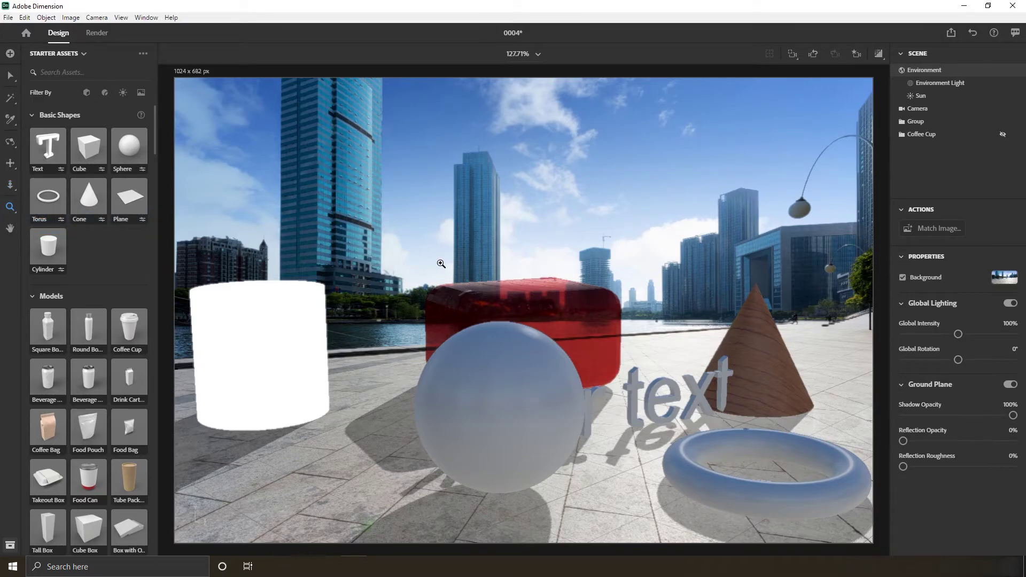
pyautogui.moveTo(441, 263); pyautogui.dragTo(631, 277)
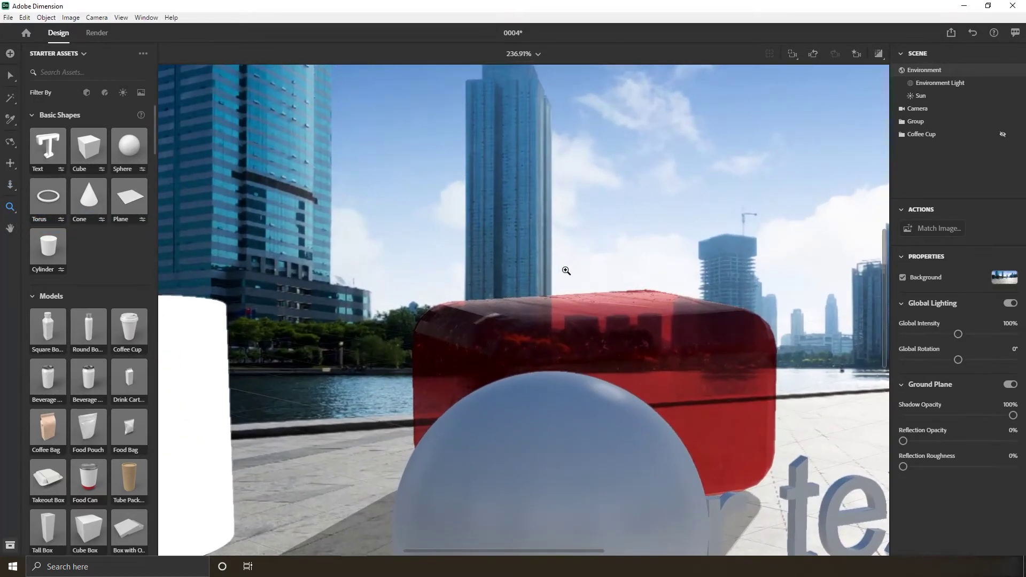
pyautogui.moveTo(566, 271); pyautogui.dragTo(701, 272)
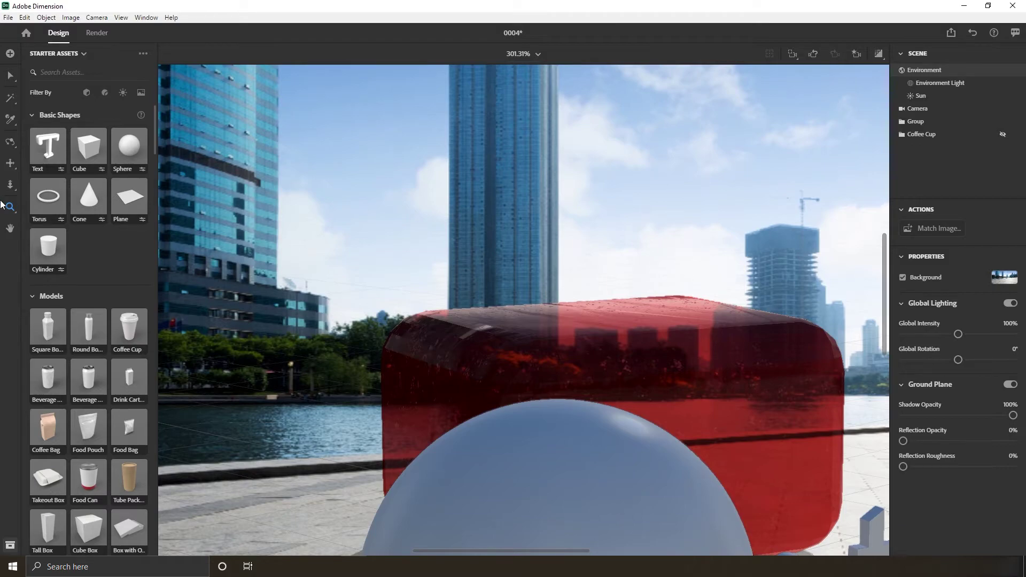
pyautogui.click(121, 17)
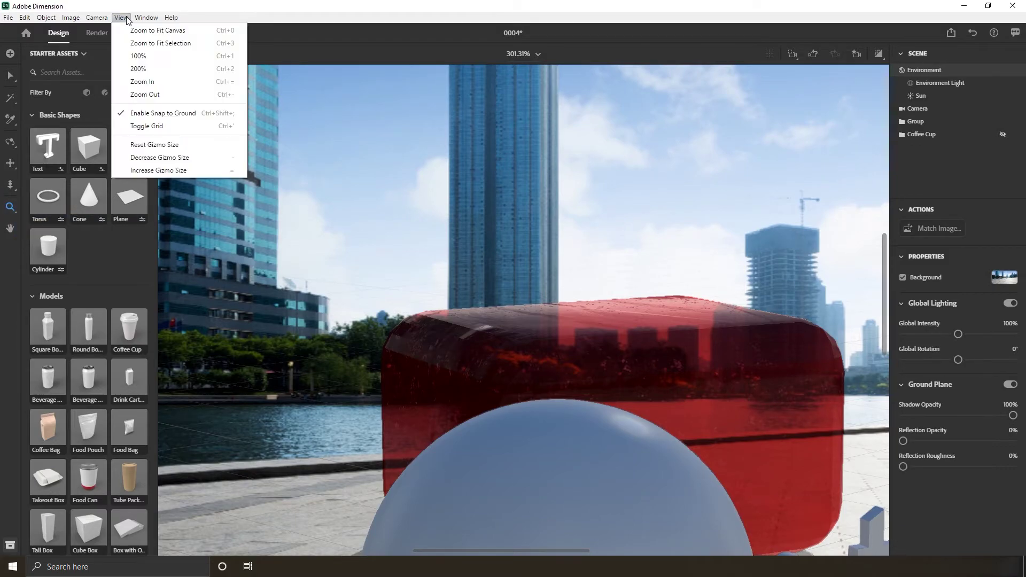
pyautogui.click(166, 31)
pyautogui.moveTo(441, 260); pyautogui.dragTo(781, 334)
# Step: Apply the home camera bookmark, fit the canvas at 127.71%, and select the Hand tool
pyautogui.click(857, 53)
pyautogui.click(779, 96)
pyautogui.click(856, 53)
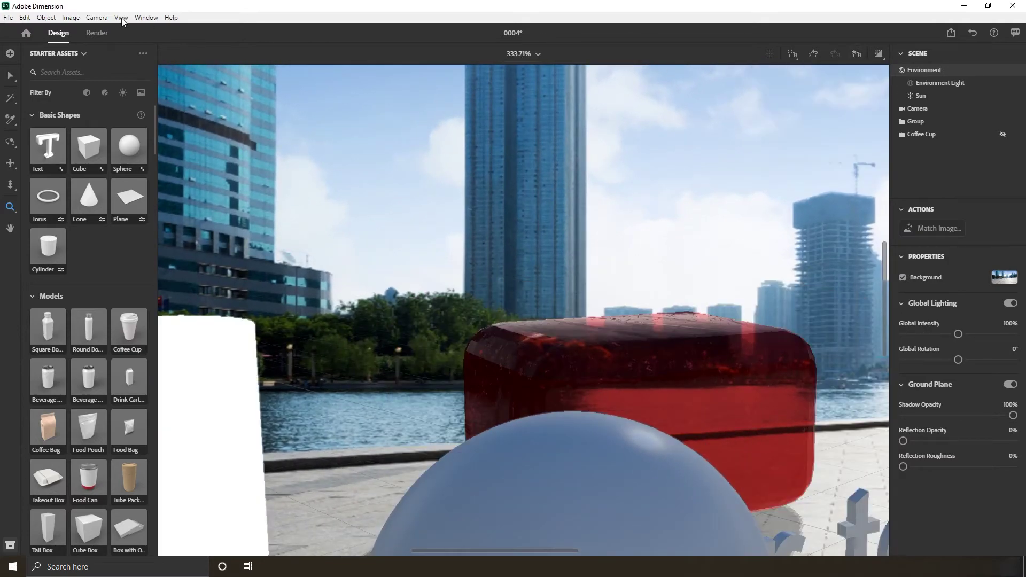
pyautogui.click(120, 17)
pyautogui.click(124, 29)
pyautogui.click(10, 229)
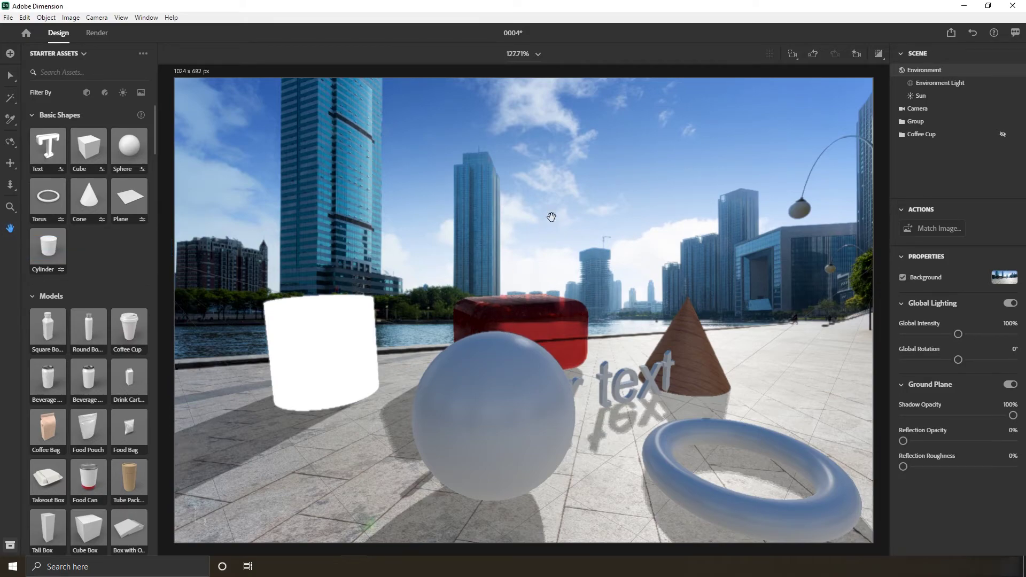
pyautogui.press('z')
pyautogui.moveTo(471, 321); pyautogui.dragTo(91, 327)
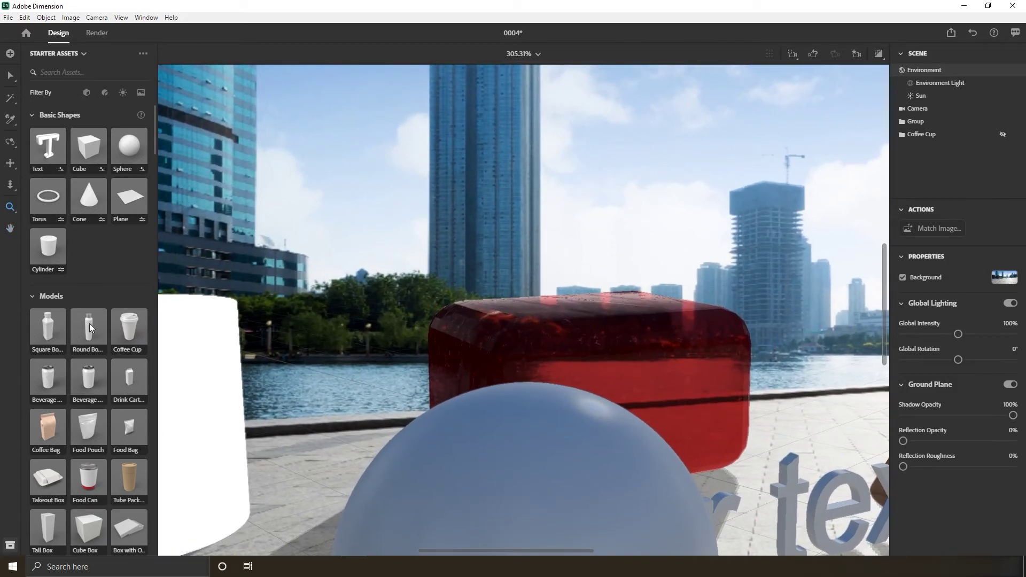
pyautogui.click(9, 230)
pyautogui.moveTo(671, 308)
pyautogui.mouseDown()
pyautogui.moveTo(514, 327)
pyautogui.moveTo(550, 339)
pyautogui.moveTo(694, 289)
pyautogui.mouseUp()
pyautogui.moveTo(540, 209); pyautogui.dragTo(604, 268)
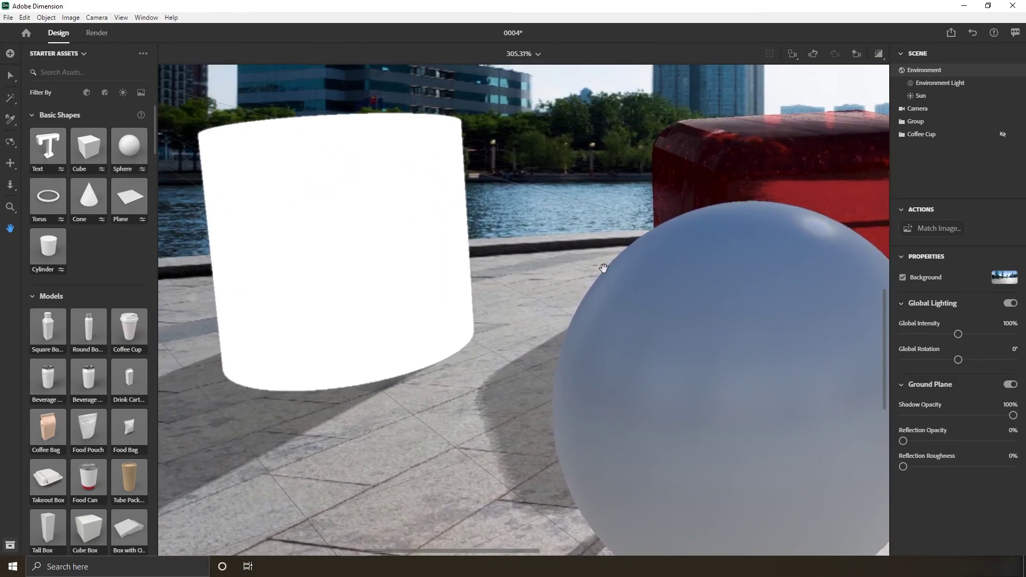
pyautogui.moveTo(374, 208)
pyautogui.mouseDown()
pyautogui.moveTo(458, 337)
pyautogui.moveTo(519, 369)
pyautogui.mouseUp()
pyautogui.moveTo(694, 233); pyautogui.dragTo(470, 355)
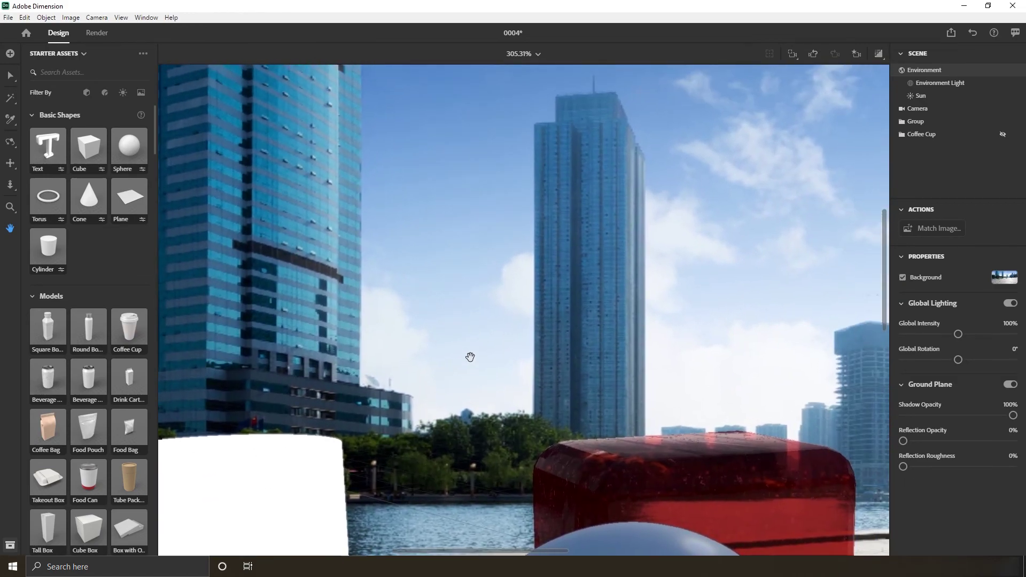
pyautogui.moveTo(672, 300); pyautogui.dragTo(532, 330)
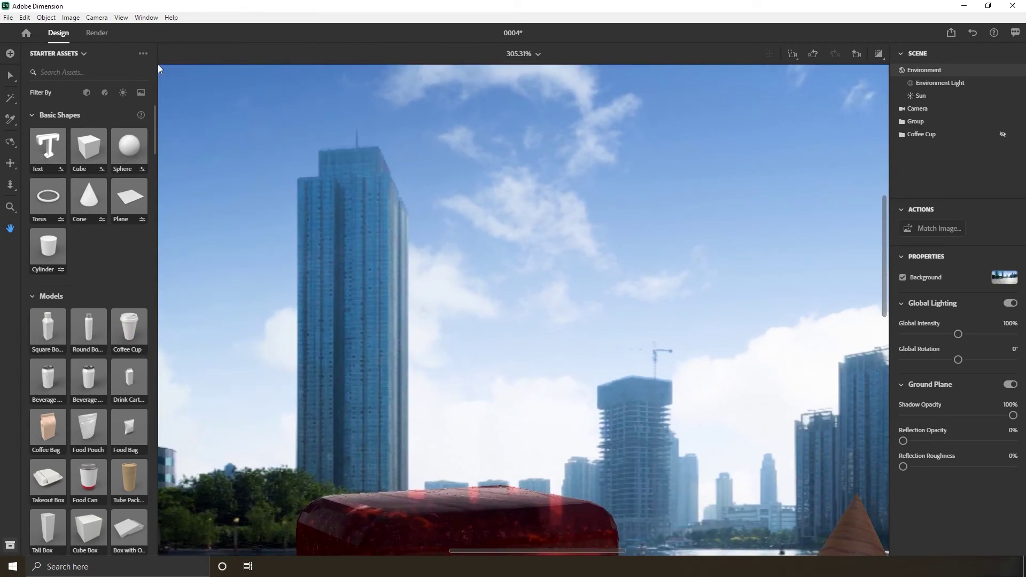
pyautogui.click(121, 18)
pyautogui.click(133, 28)
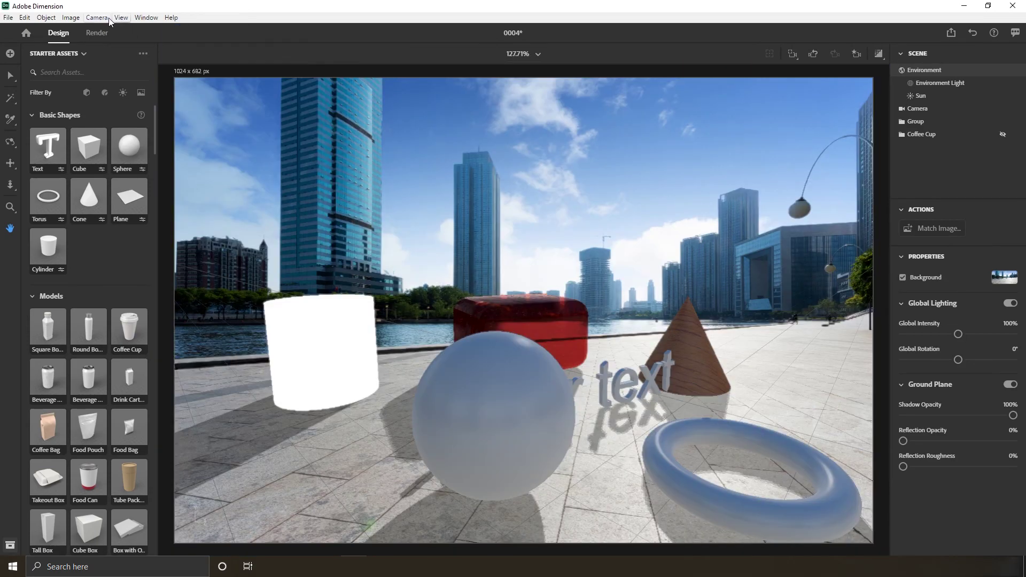
pyautogui.click(9, 187)
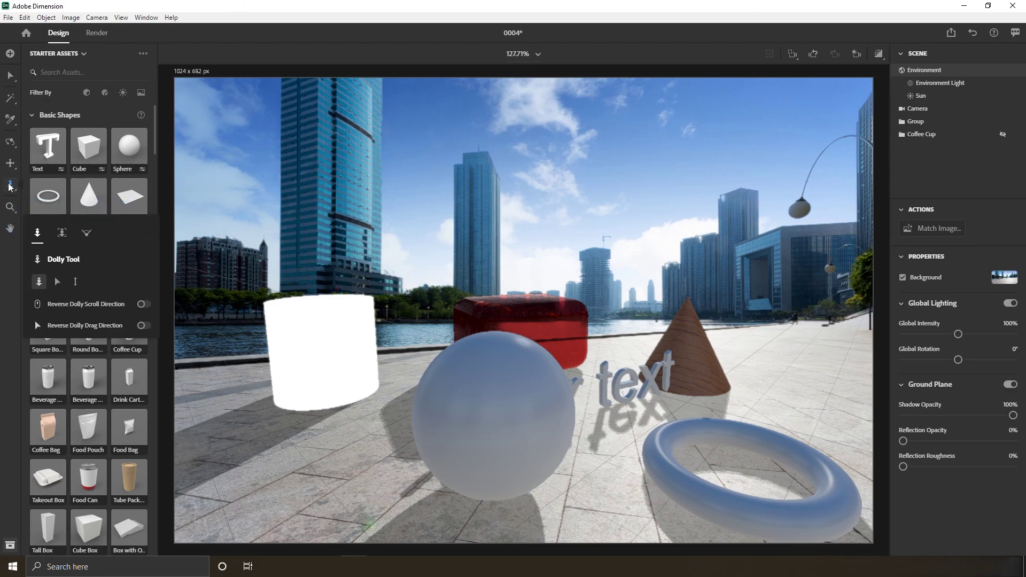